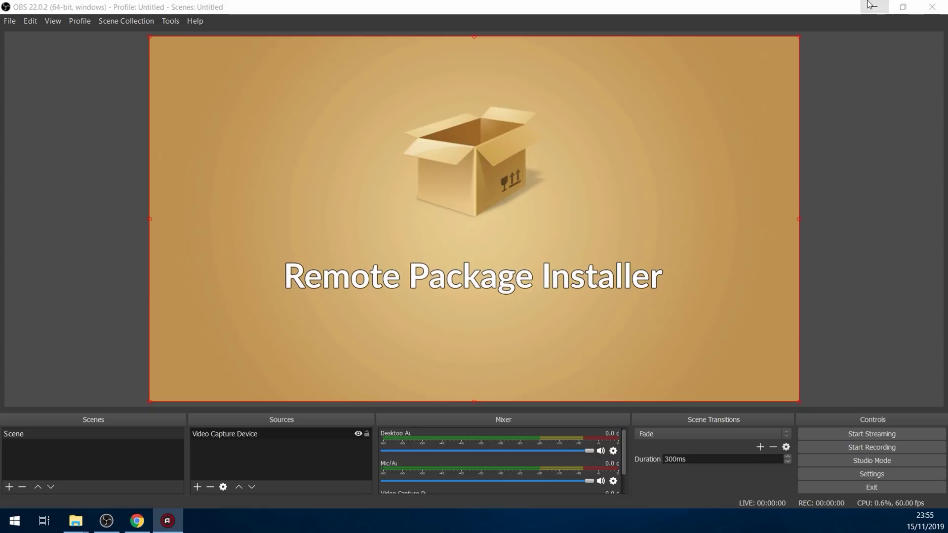
Check the console's Remote Package Installer screen in the OBS preview, returning to the desktop
left_click(872, 6)
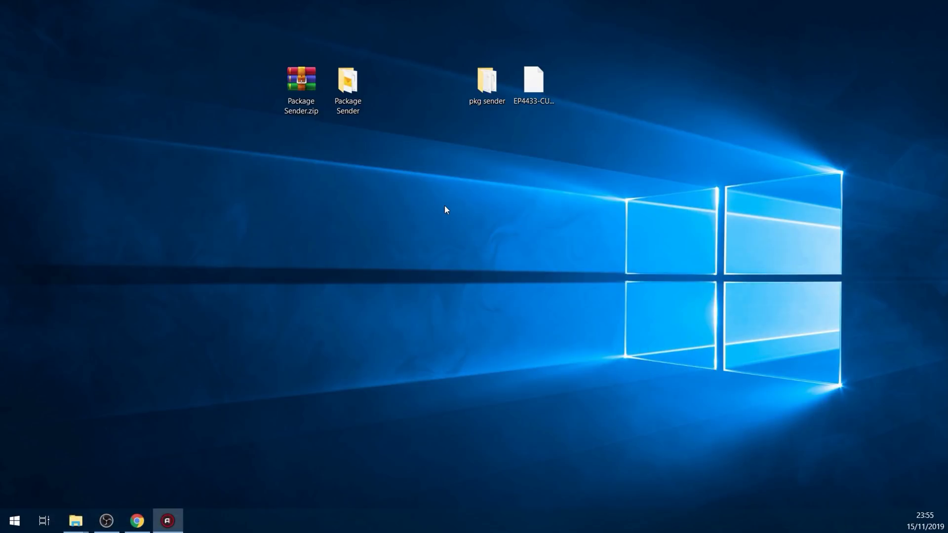
left_click(359, 88)
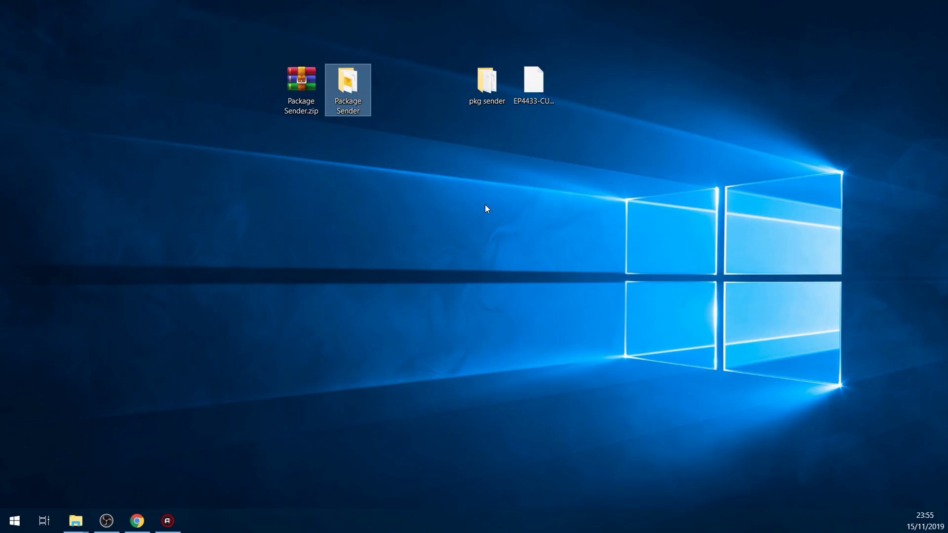
left_click_drag(477, 158, 492, 48)
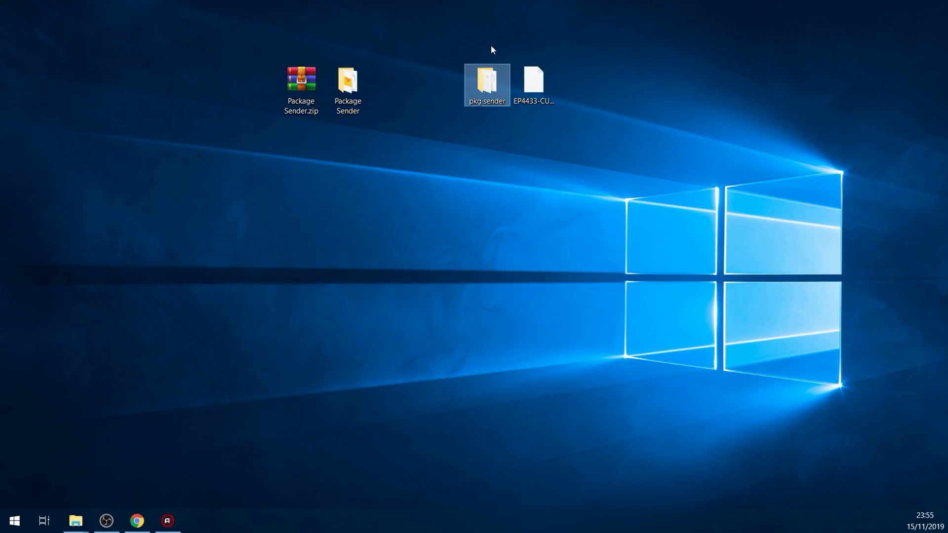
left_click(356, 99)
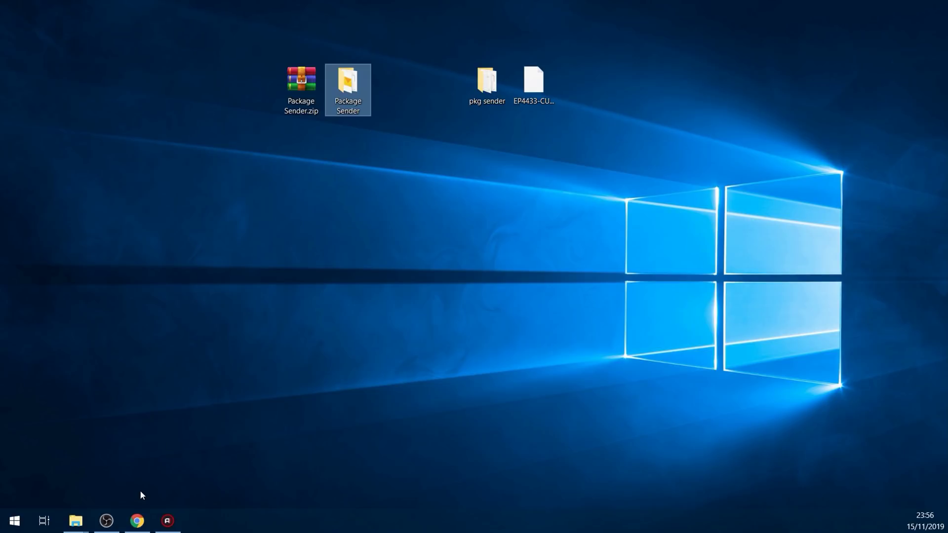
left_click(107, 520)
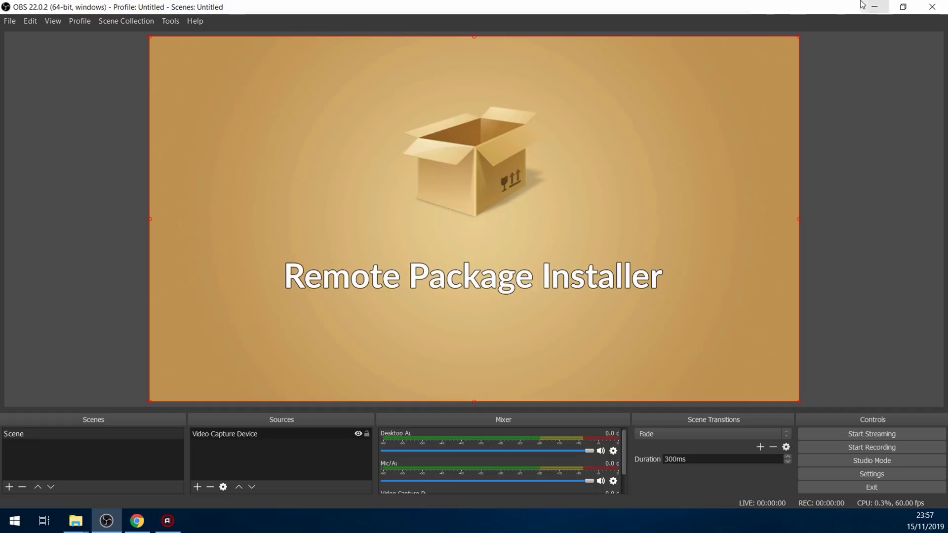
left_click(875, 7)
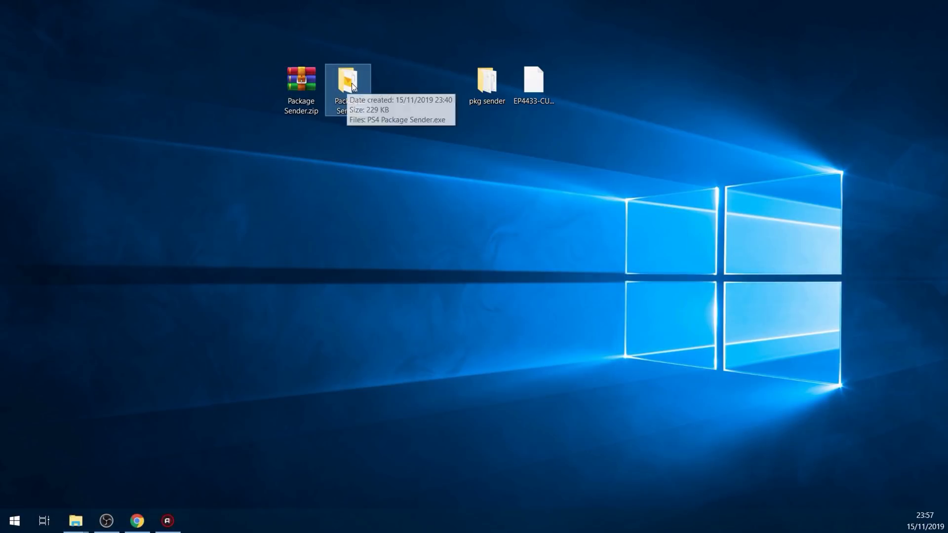
Launch PS4 Package Sender.exe from the Package Sender folder, minimize the folder and place the app window near the screen's centre
double_click(354, 90)
left_click(458, 225)
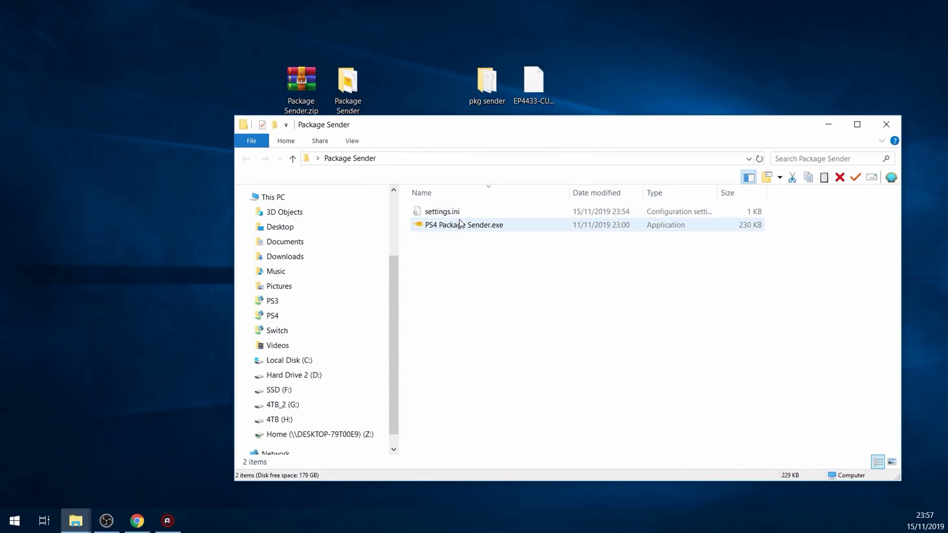
left_click(828, 124)
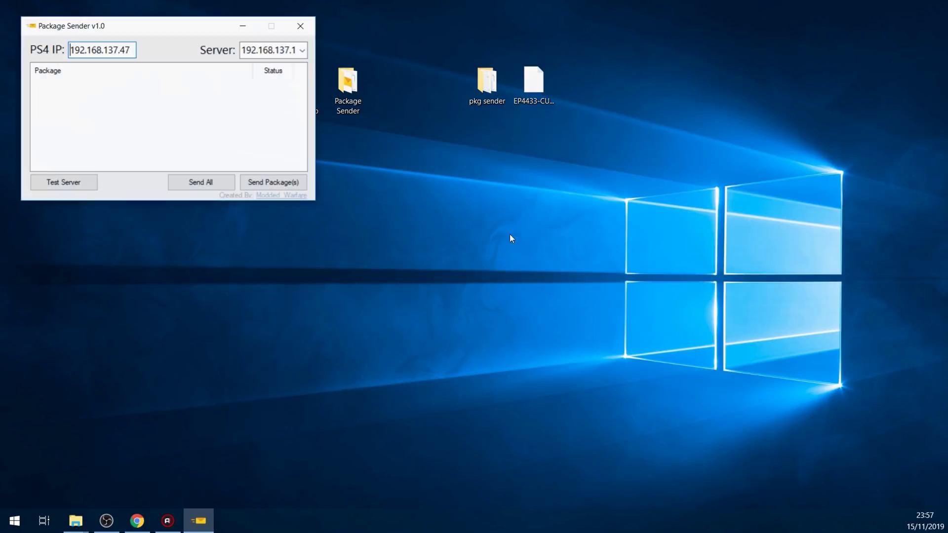
left_click_drag(152, 25, 399, 147)
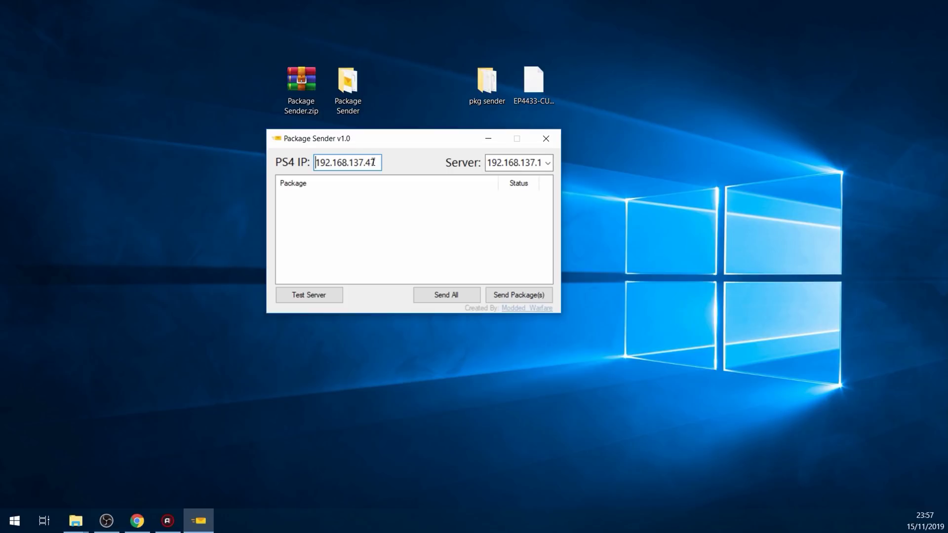
Check the PS4 IP entry and select 192.168.137.1 as the server address
left_click_drag(373, 162, 276, 165)
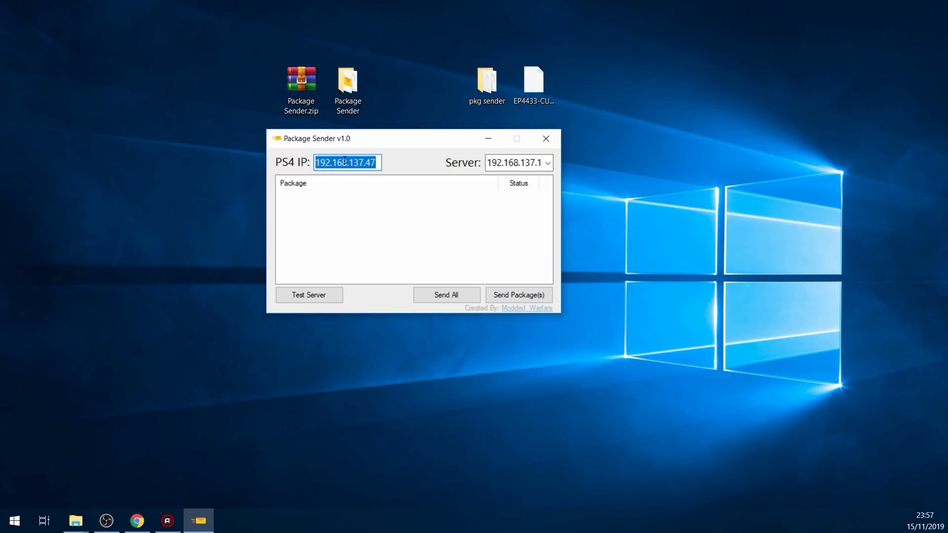
left_click(381, 161)
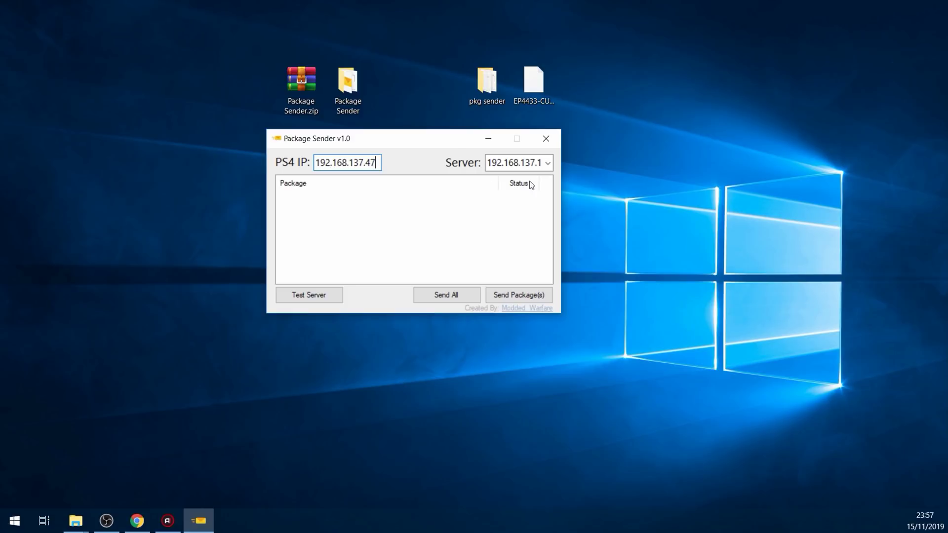
left_click(549, 163)
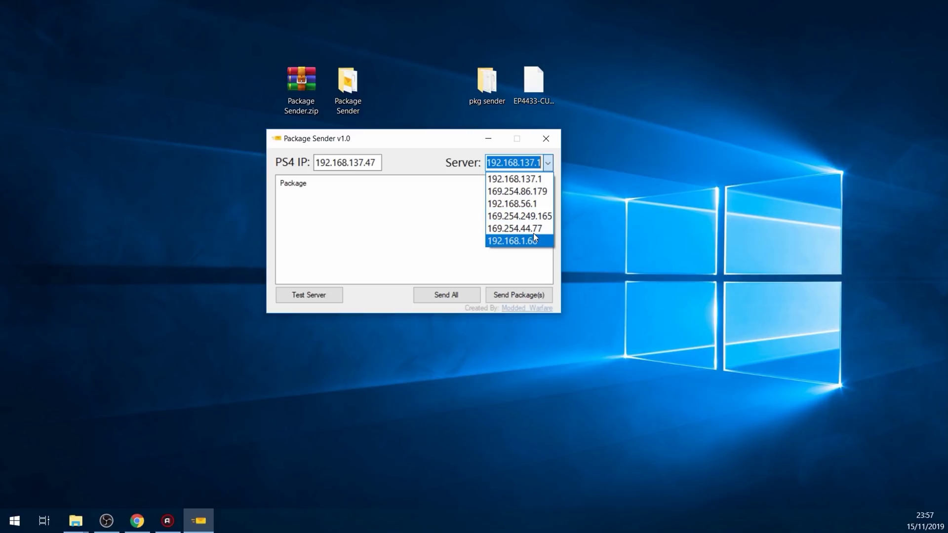
left_click(529, 179)
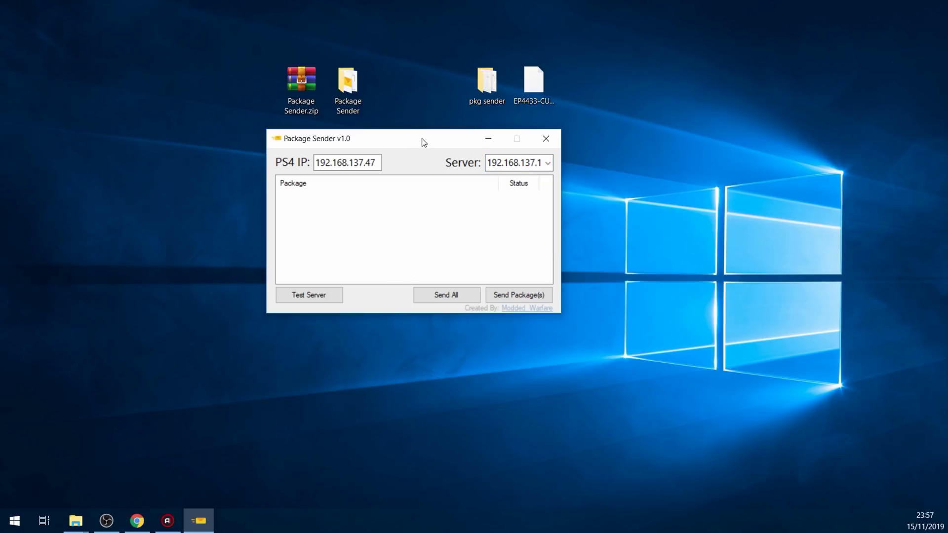
Add the EP4433-CUSA00265 Minecraft package from the desktop to the package list and send it to the PS4
left_click_drag(422, 142, 419, 158)
left_click_drag(533, 84, 389, 236)
left_click(420, 216)
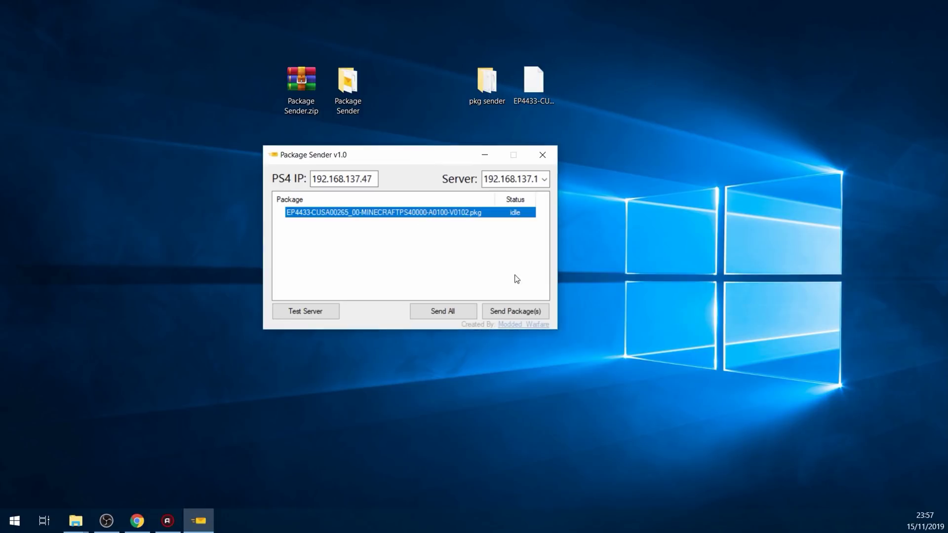
left_click(509, 310)
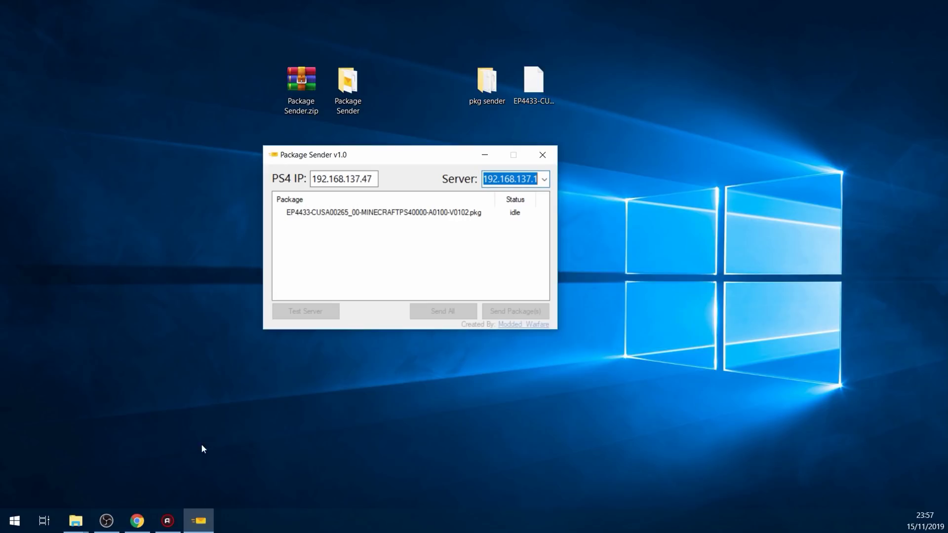
Watch the Minecraft transfer in the OBS preview with the Package Sender window placed over it
left_click(109, 519)
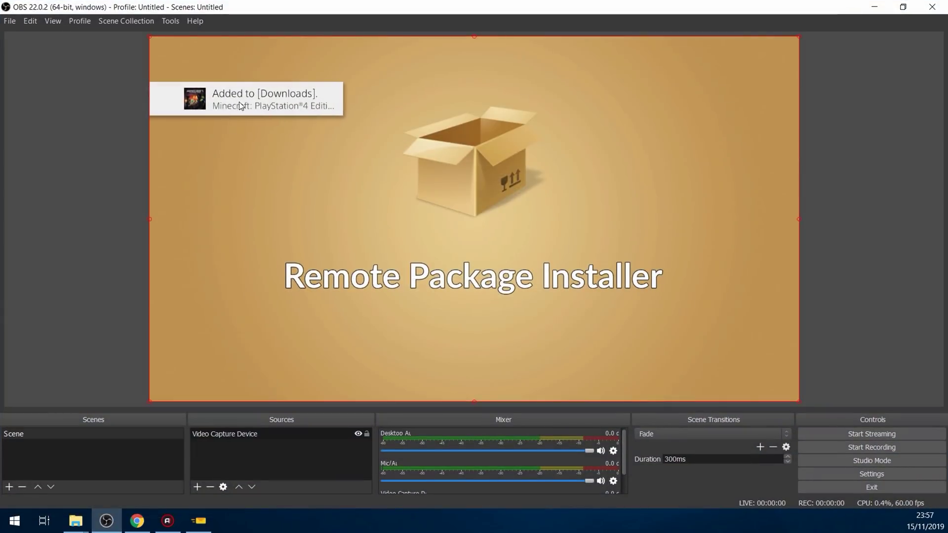
left_click(200, 524)
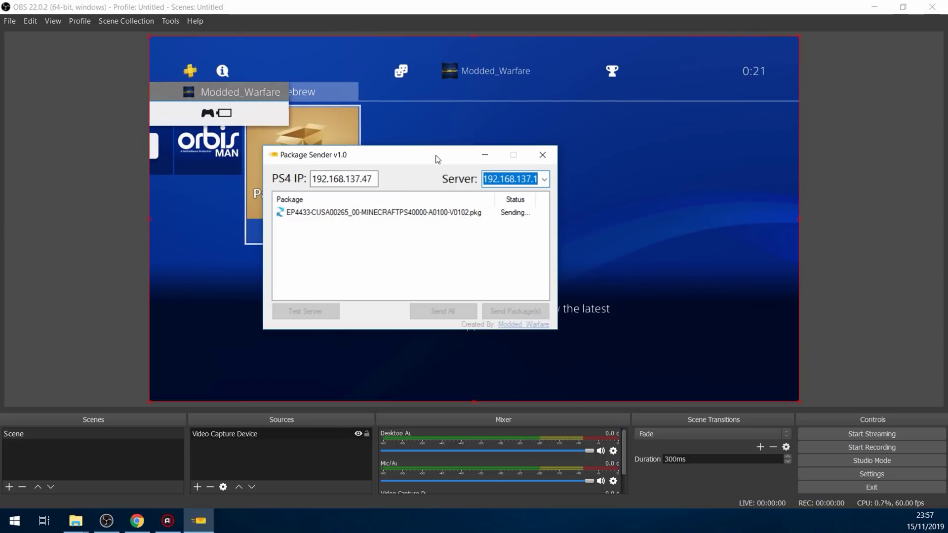
left_click_drag(437, 159, 625, 143)
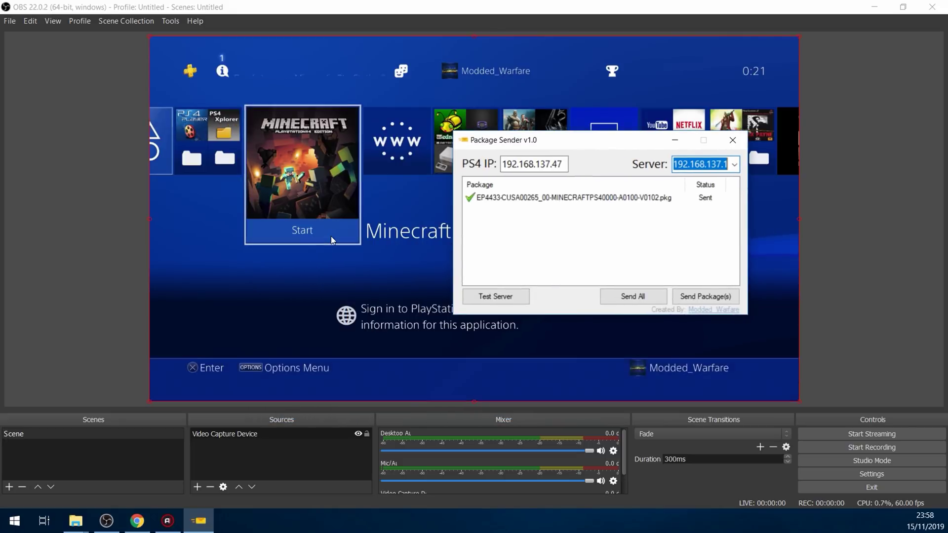
left_click_drag(620, 139, 509, 123)
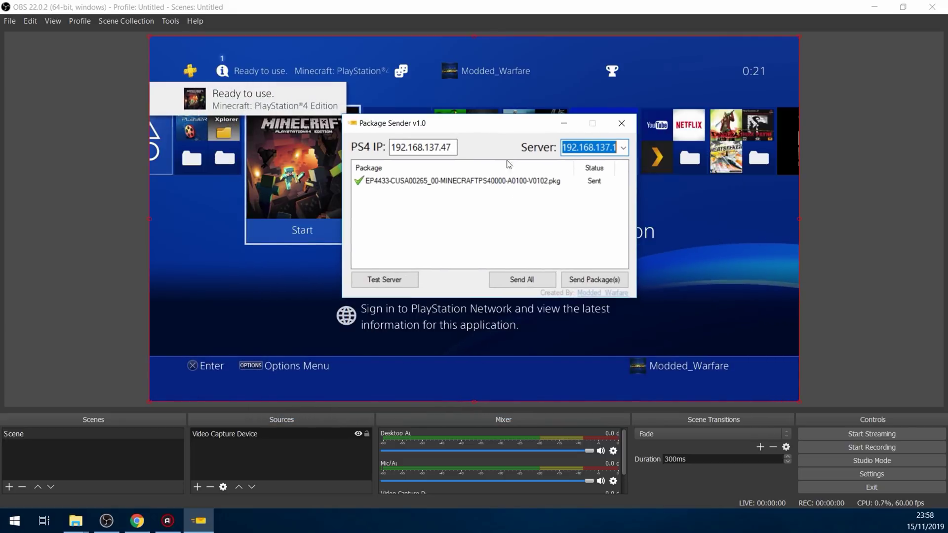
Remove the sent Minecraft package from the package list and view the list's other package options
left_click(490, 180)
right_click(491, 181)
left_click(522, 199)
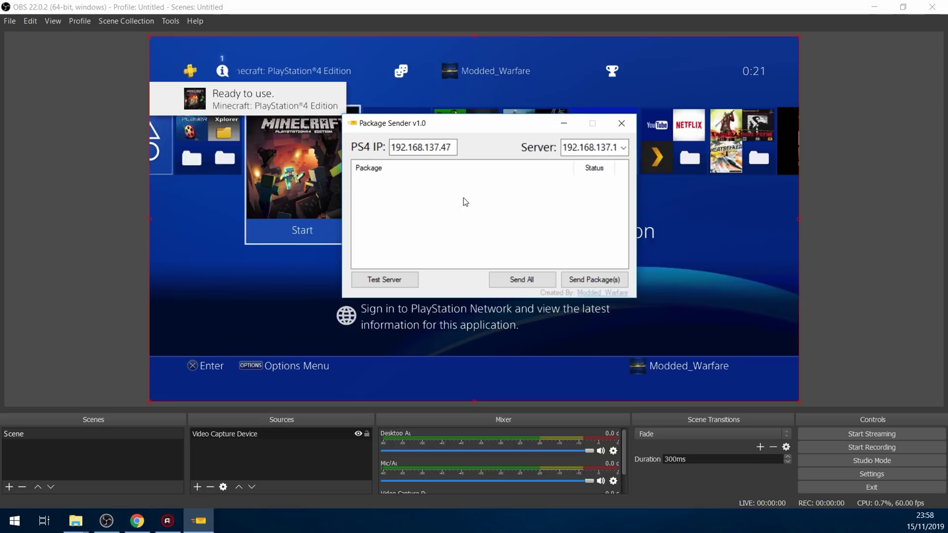
right_click(466, 198)
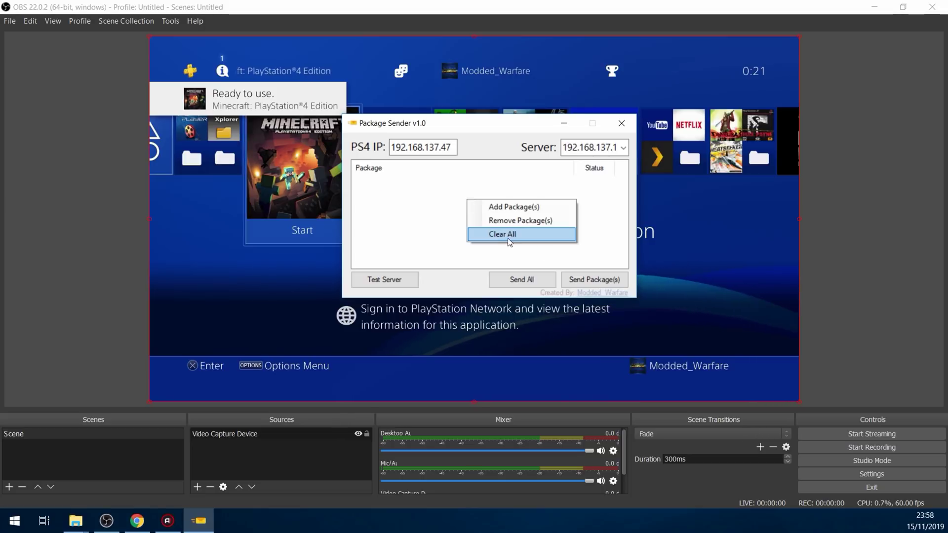
left_click(423, 183)
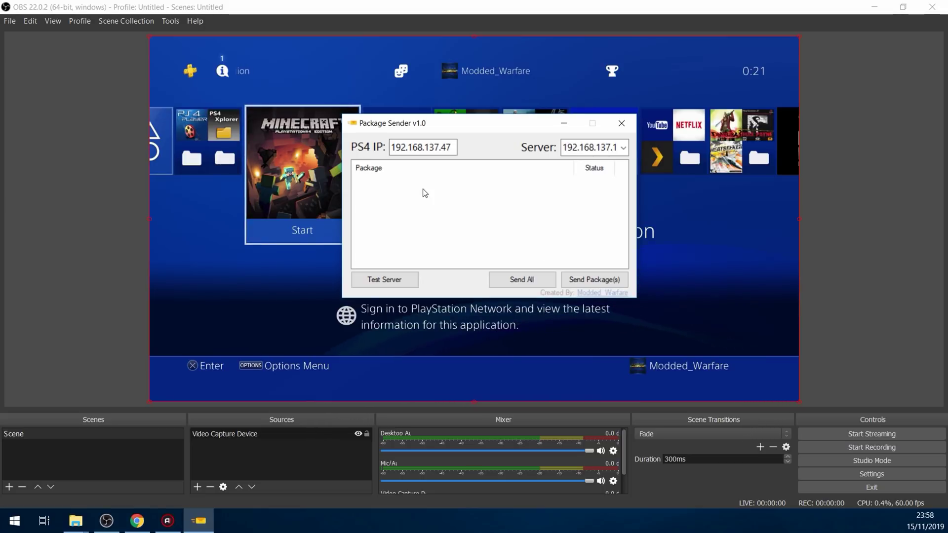
Minimize Package Sender and OBS, and open the pkg sender folder from the desktop
left_click(558, 124)
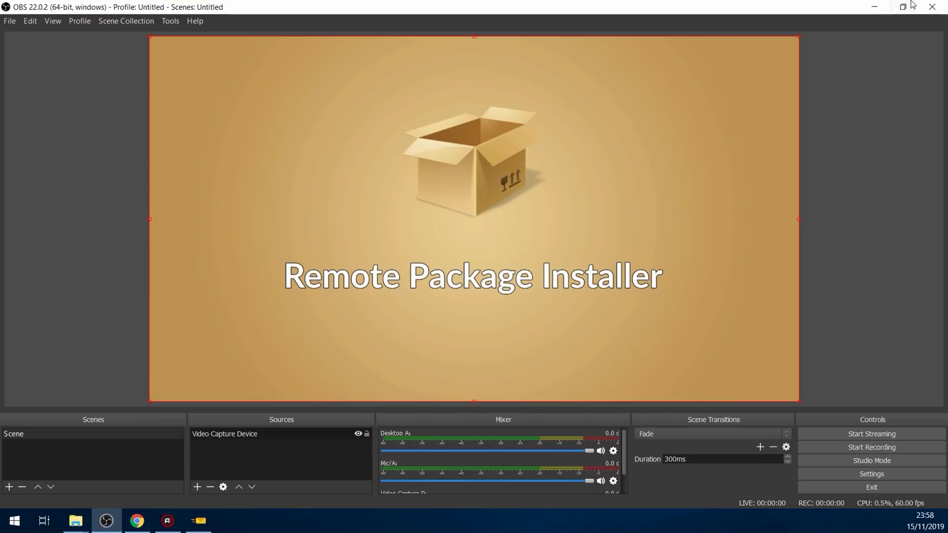
left_click(875, 7)
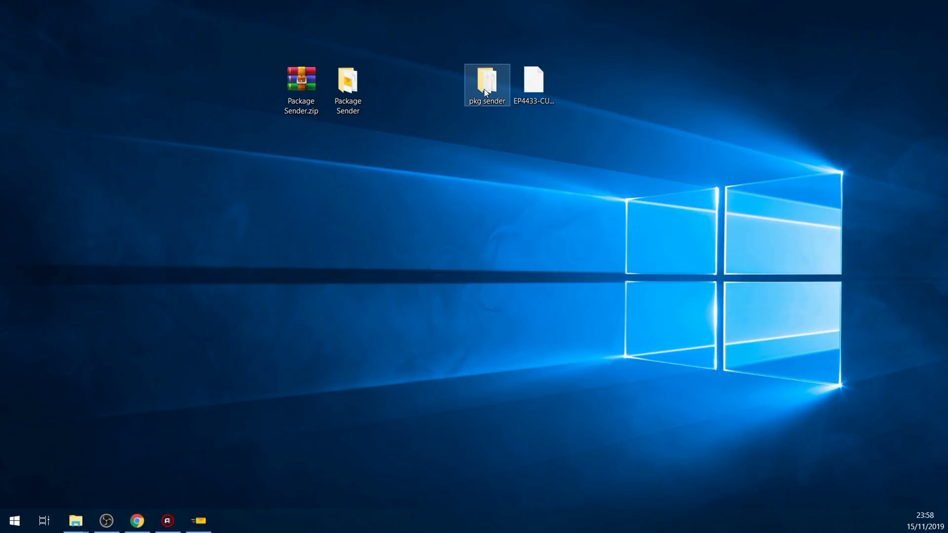
double_click(485, 93)
left_click_drag(508, 140, 439, 68)
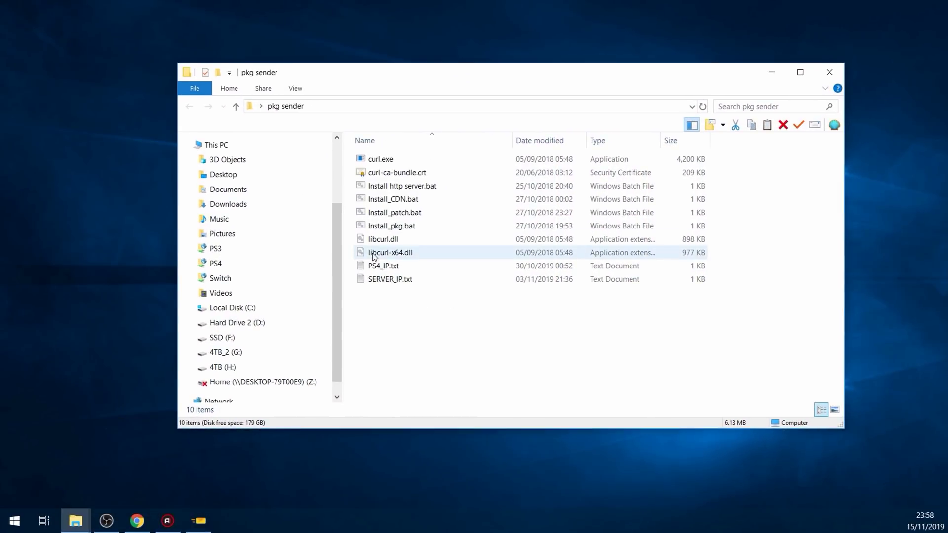
Review the addresses stored in PS4_IP.txt and SERVER_IP.txt, closing each file without changes
double_click(411, 265)
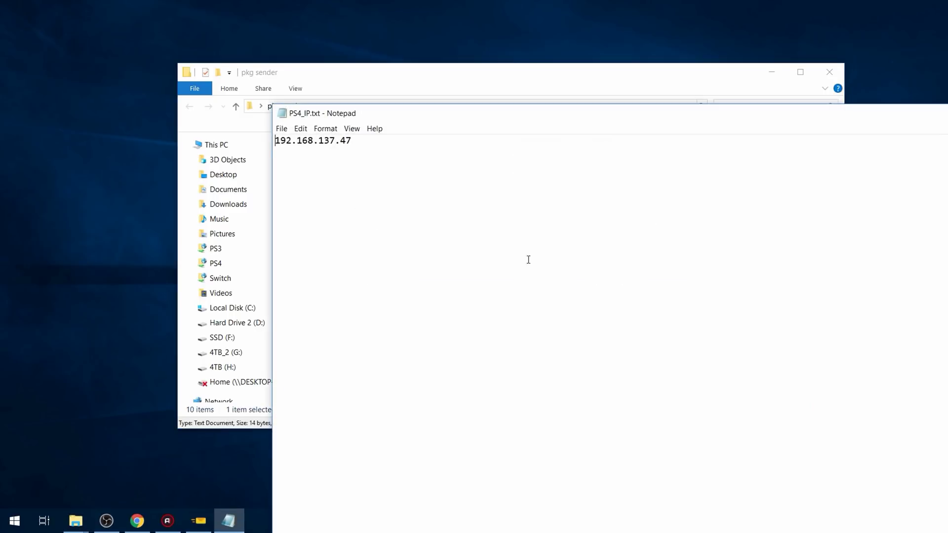
left_click_drag(400, 141, 72, 151)
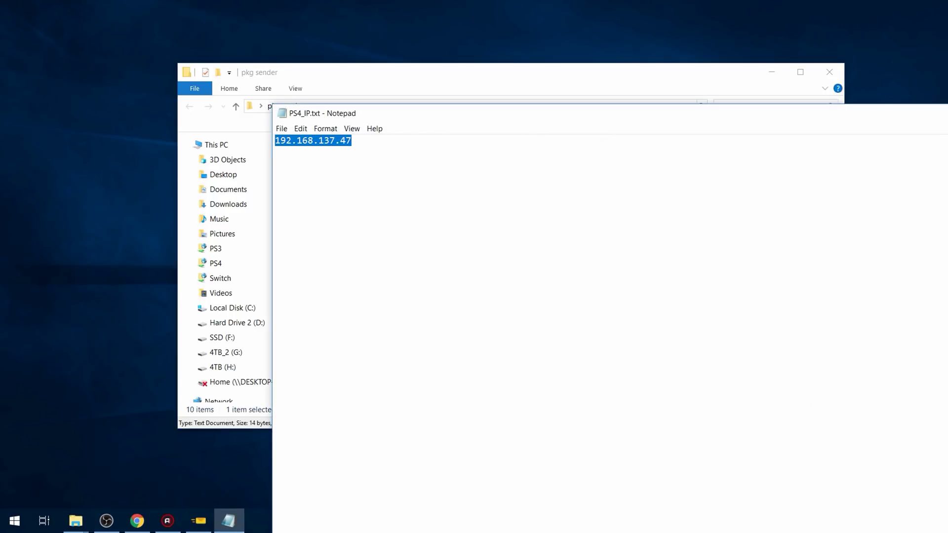
key("alt+F4")
double_click(426, 280)
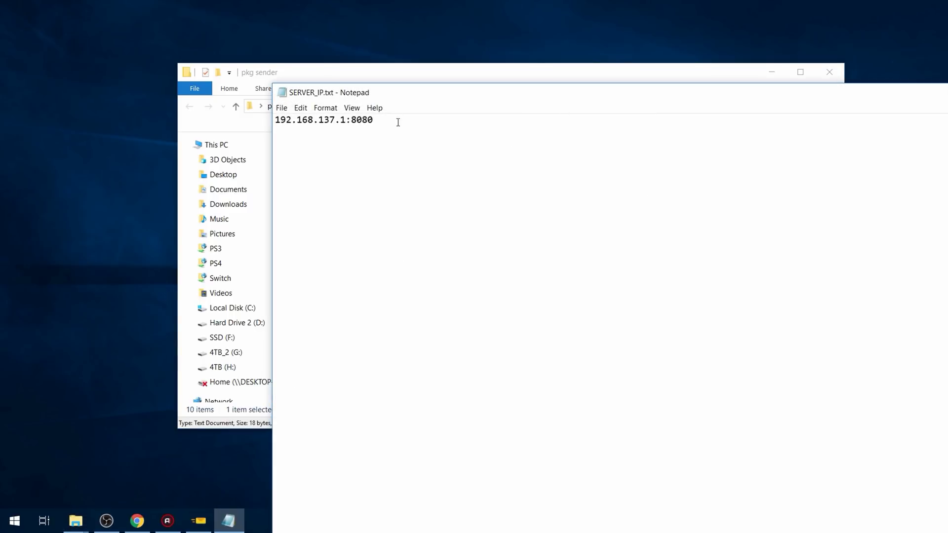
left_click_drag(398, 122, 292, 116)
key("alt+F4")
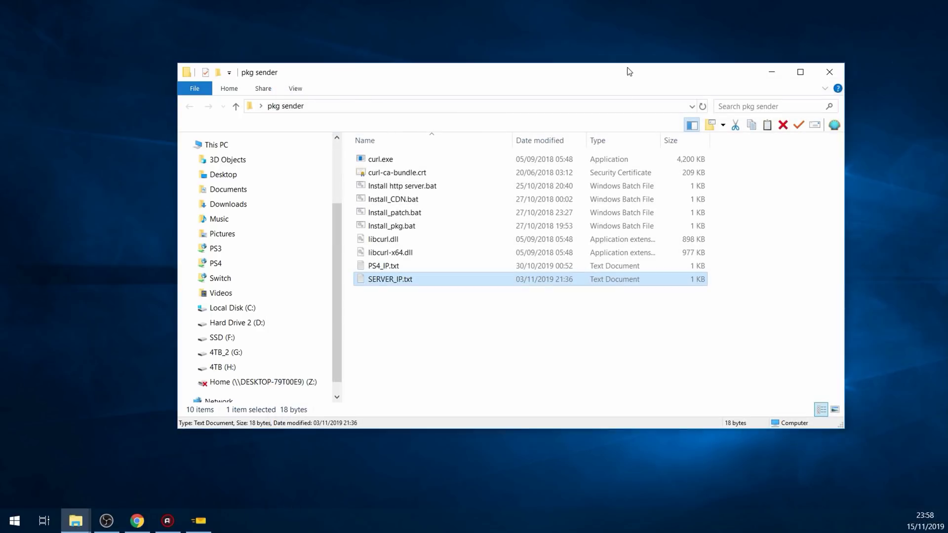
Send the desktop Minecraft package with Install_pkg.bat in the pkg sender folder and check the OBS preview for the download
left_click_drag(627, 69, 621, 193)
left_click_drag(532, 102, 412, 358)
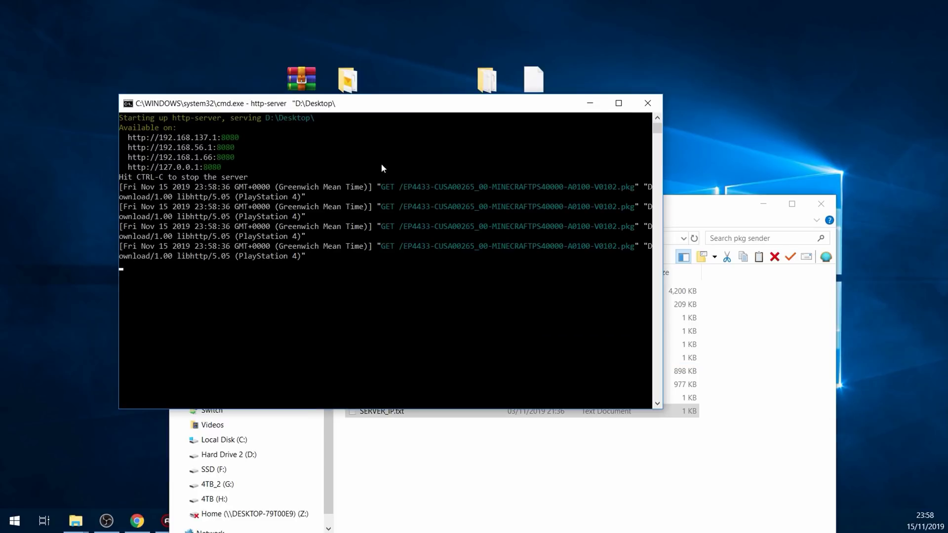
left_click(107, 521)
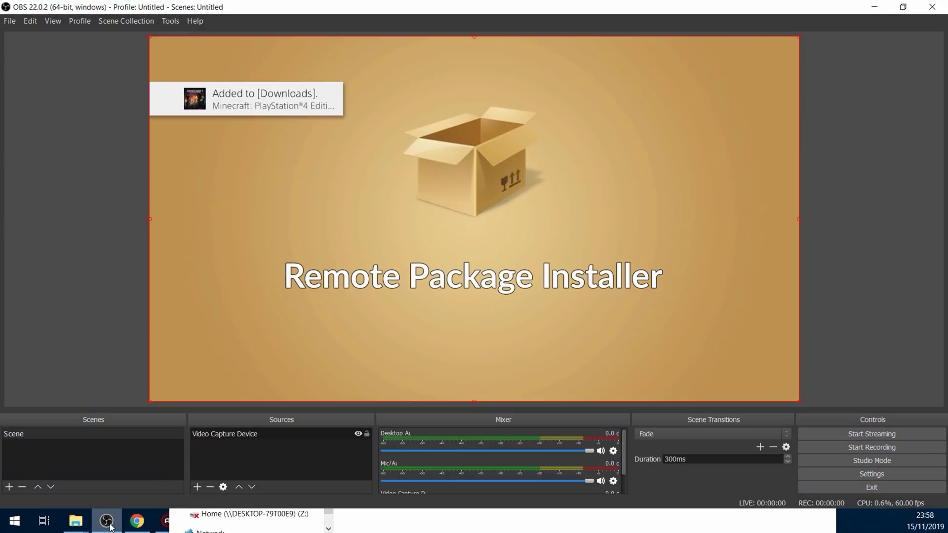
left_click(108, 522)
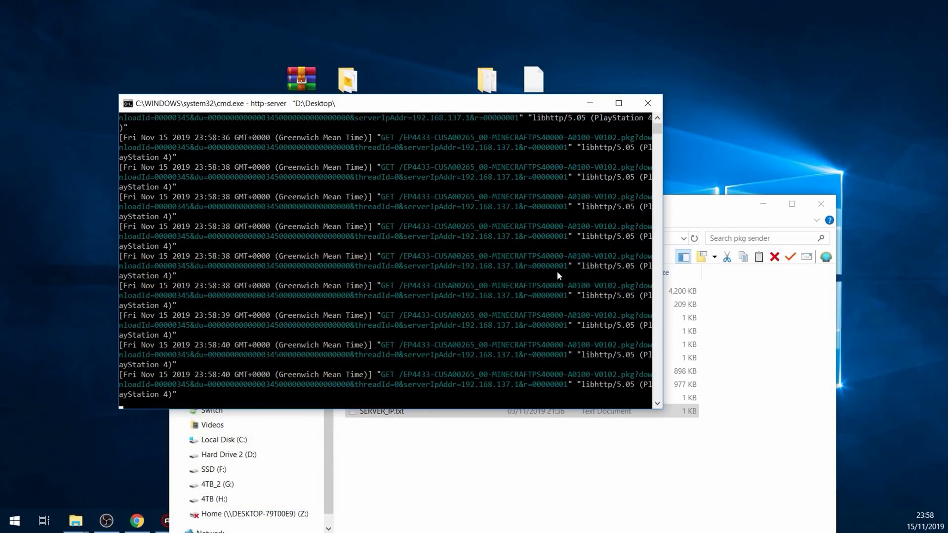
Examine the package download requests in the http-server console log
scroll(498, 238, "down", 2)
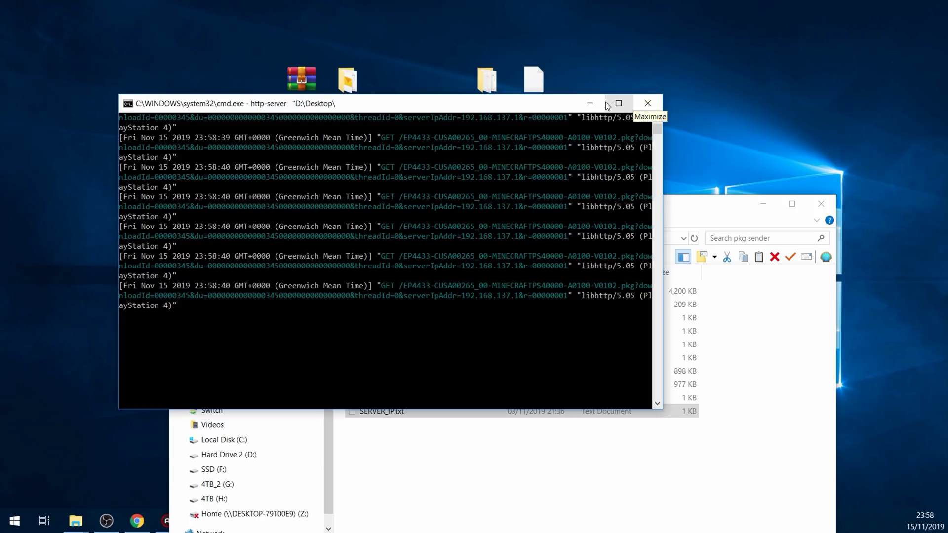
scroll(286, 241, "down", 2)
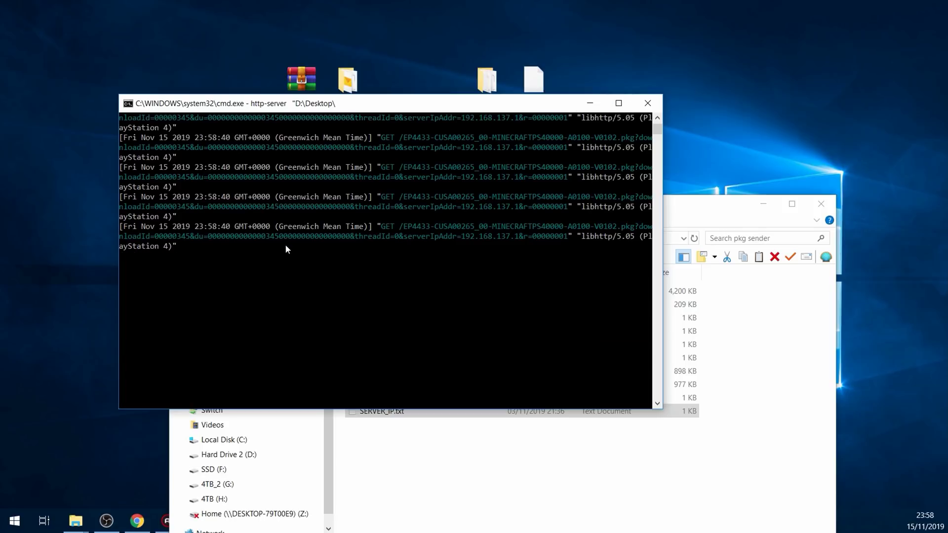
scroll(286, 244, "up", 4)
scroll(443, 248, "down", 3)
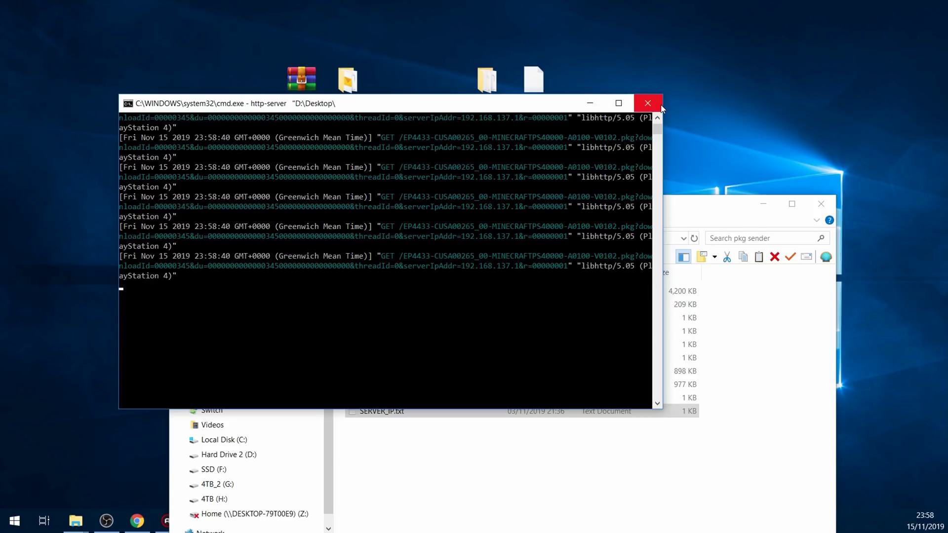
Close the http-server console and the pkg sender folder window to return to the desktop
left_click(322, 286)
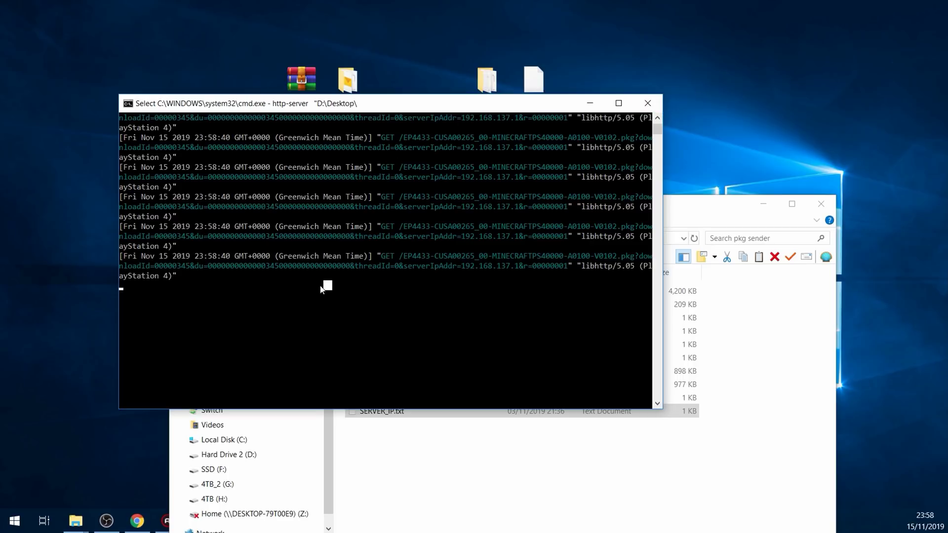
left_click_drag(321, 288, 226, 157)
left_click(647, 104)
left_click_drag(533, 82, 454, 338)
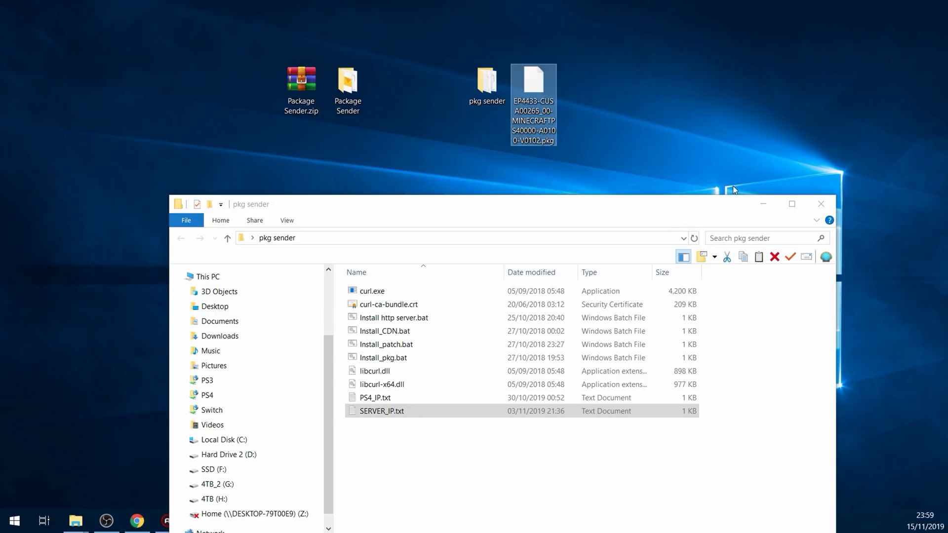
left_click(821, 203)
Check the PS4 preview in OBS, minimize OBS and restore the Package Sender window
left_click(106, 521)
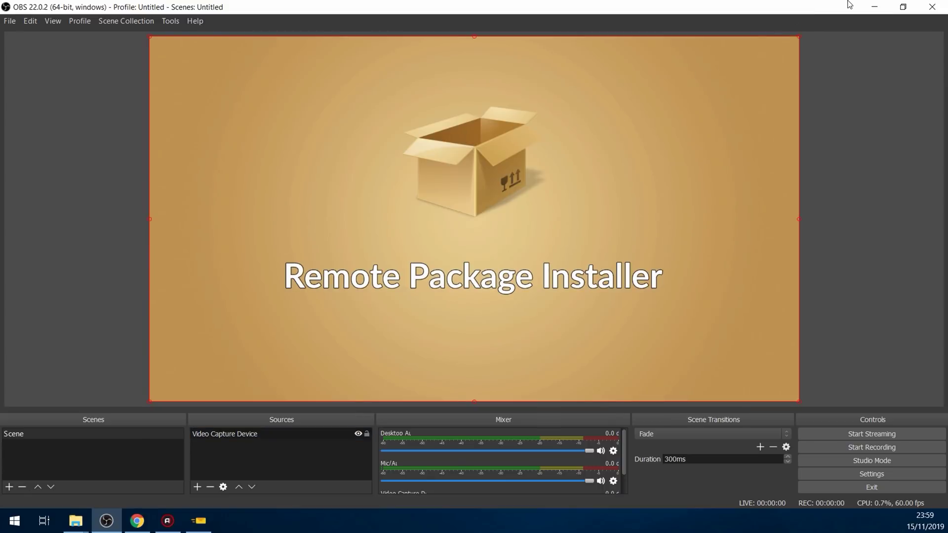
left_click(874, 6)
left_click(199, 521)
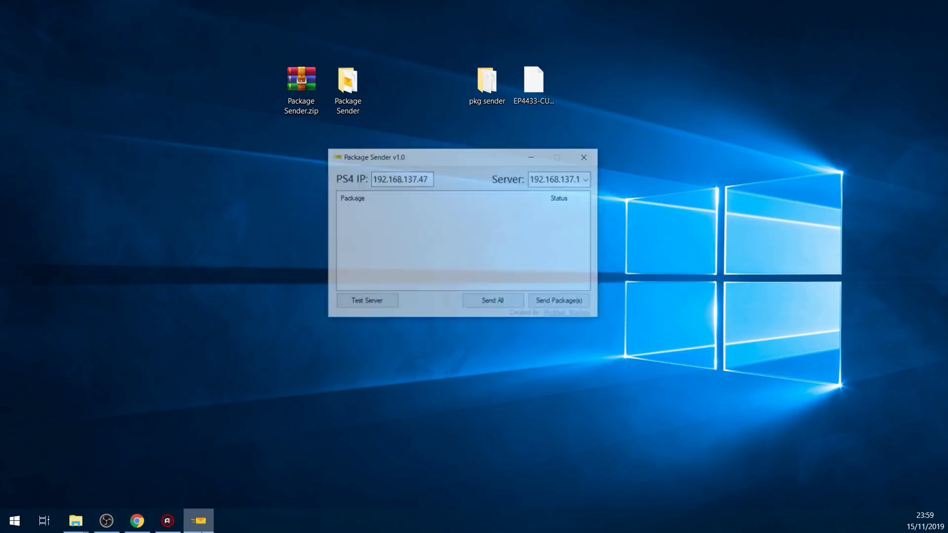
left_click_drag(457, 128, 346, 138)
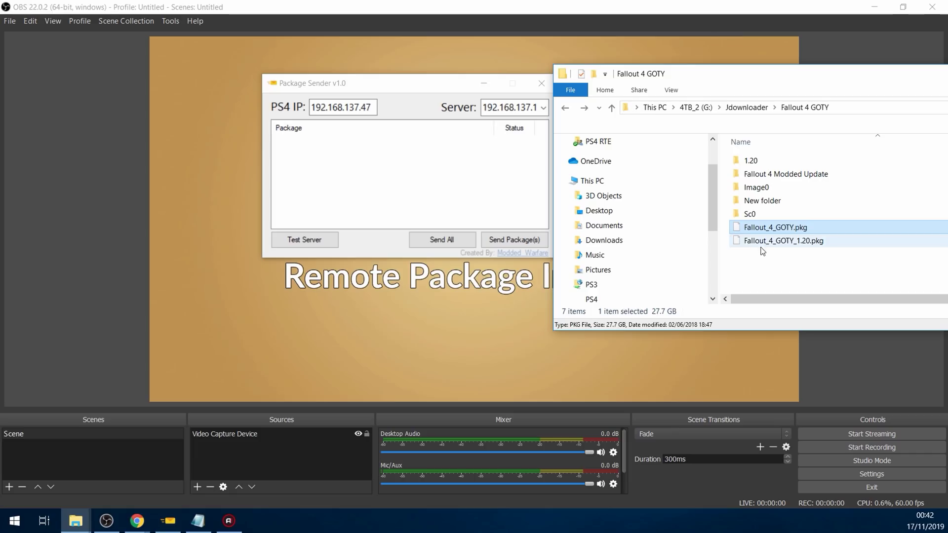
Add Fallout_4_GOTY.pkg, Fallout_4_GOTY_1.20.pkg and the six DLC packages from New folder to the Package Sender list
left_click(784, 241, "shift")
left_click_drag(784, 241, 444, 187)
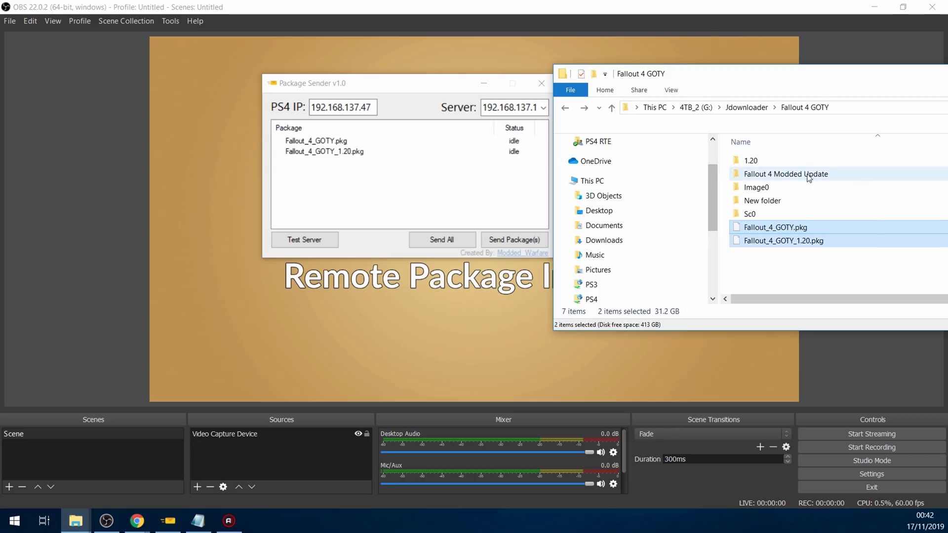
double_click(762, 201)
left_click_drag(840, 156, 834, 237)
left_click_drag(810, 171, 414, 177)
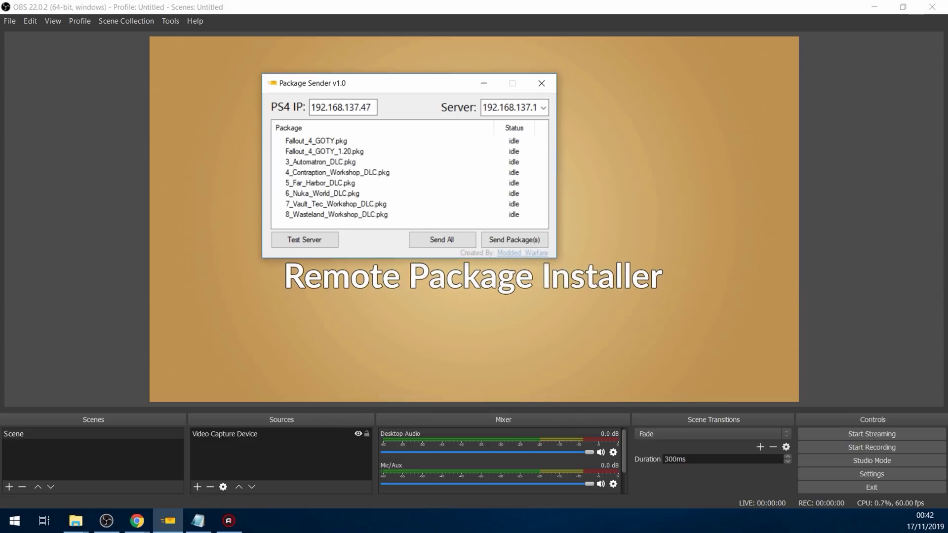
Add both EP0002-CUSA00851 package parts, _0 and _1, to the Package Sender list and minimize their folder
left_click_drag(717, 100, 621, 96)
left_click_drag(643, 223, 715, 154)
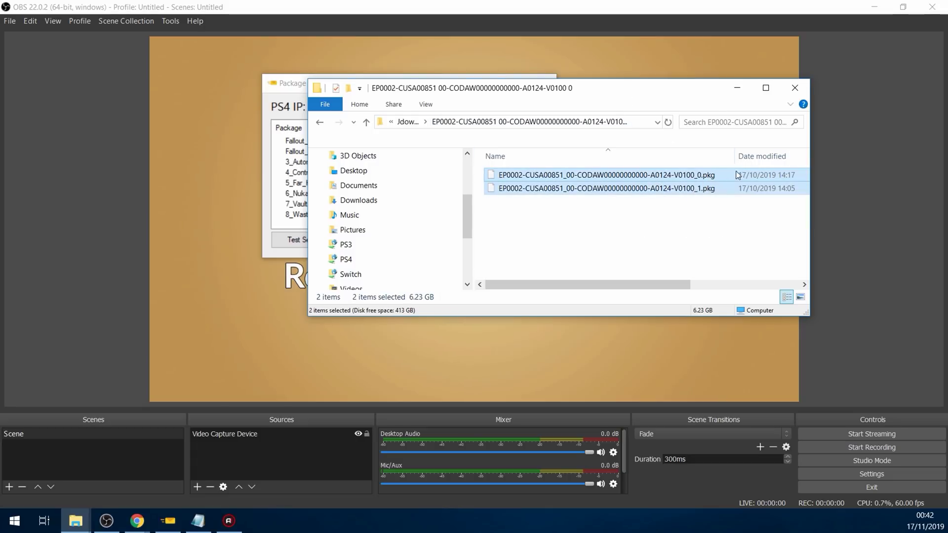
left_click_drag(582, 95, 801, 87)
left_click_drag(796, 183, 402, 227)
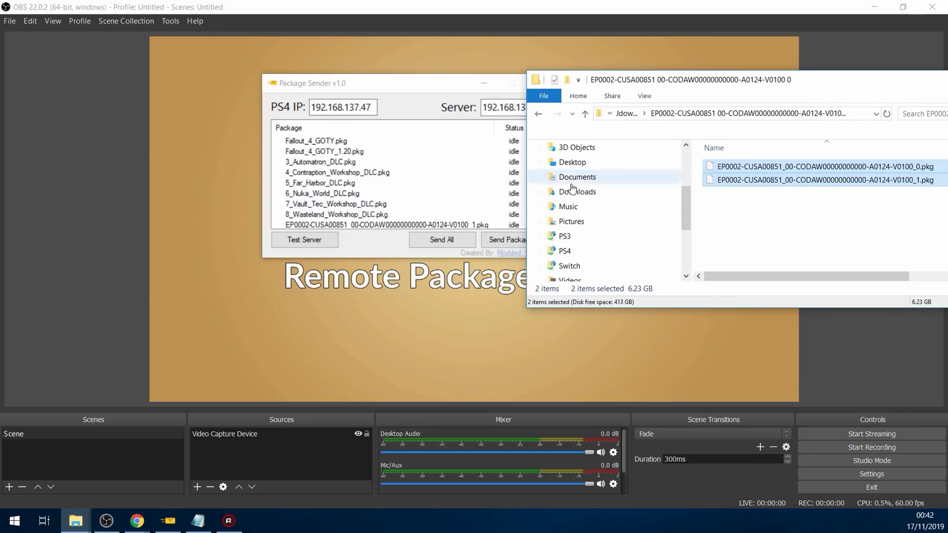
left_click_drag(796, 87, 655, 98)
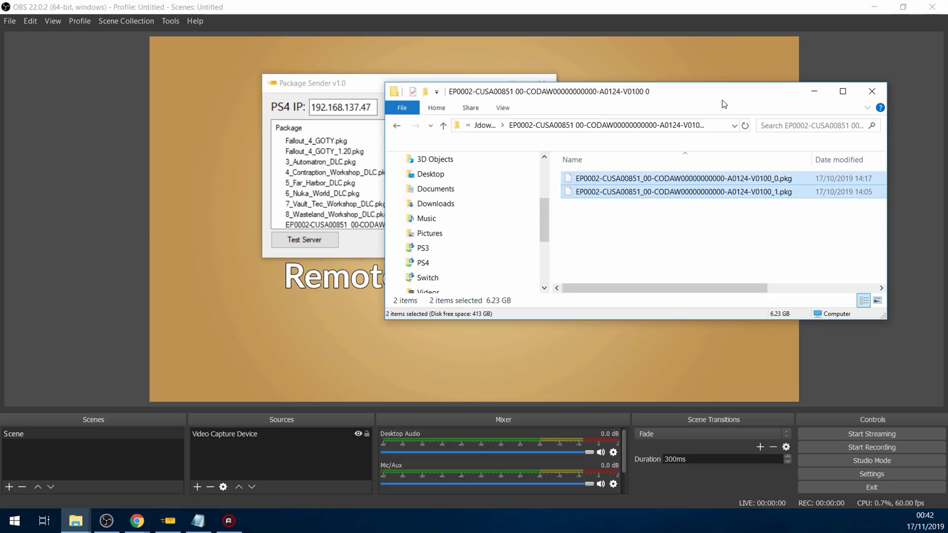
left_click(814, 95)
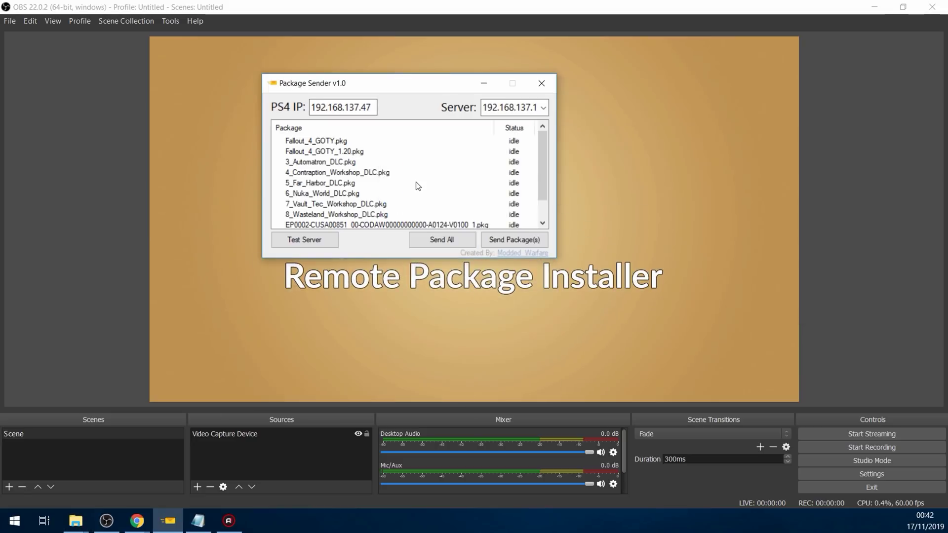
Send all queued packages to the PS4 and bring the OBS preview to the front
scroll(416, 185, "up", 1)
left_click_drag(418, 89, 464, 86)
left_click(485, 235)
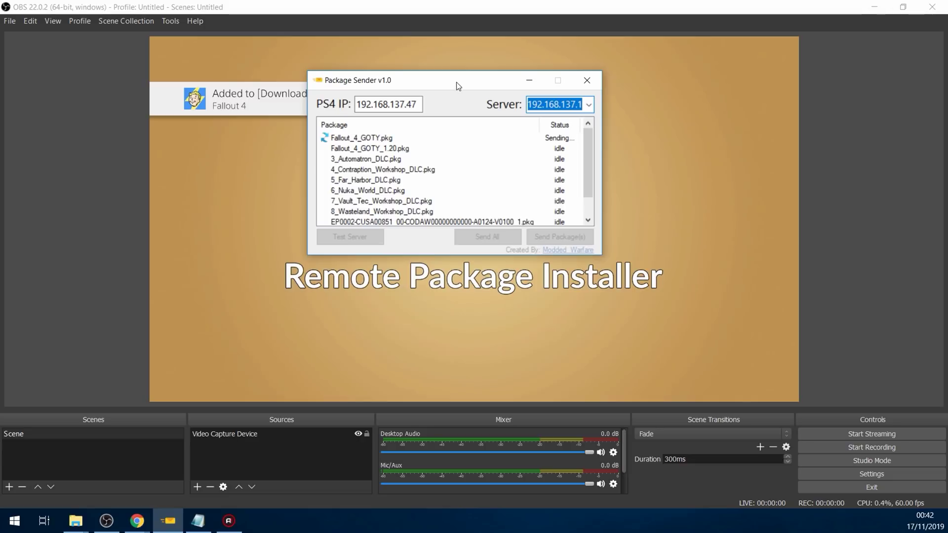
left_click_drag(456, 82, 480, 82)
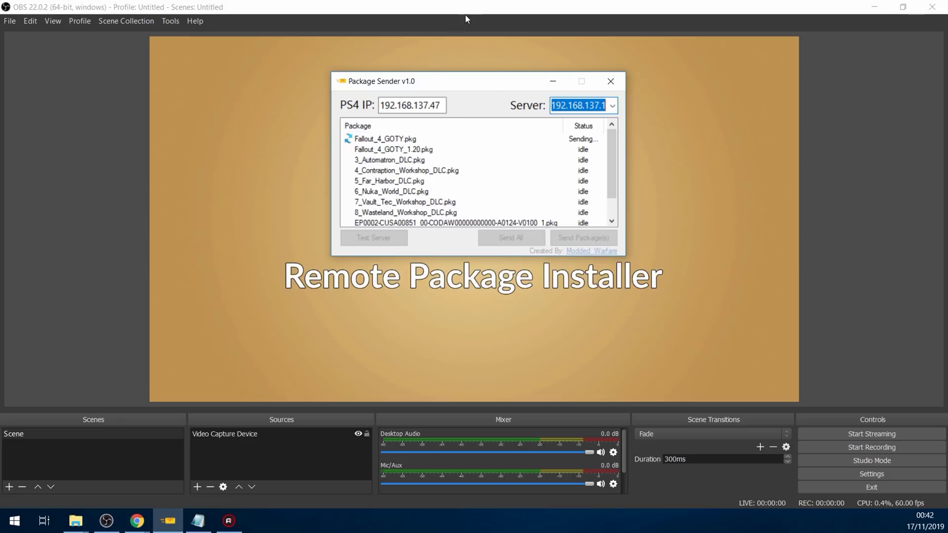
left_click(473, 4)
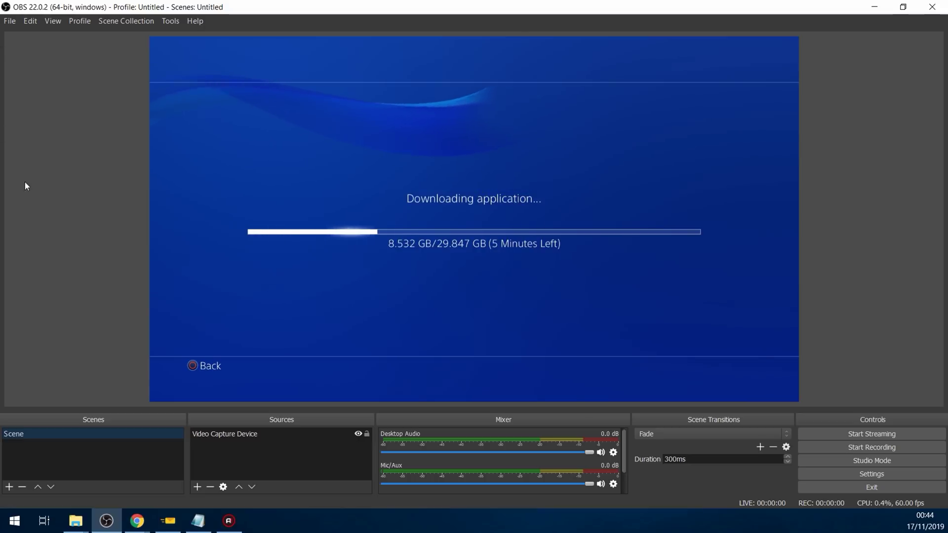
Bring Package Sender forward and review the Server and PS4 IP addresses without changing them
left_click(168, 521)
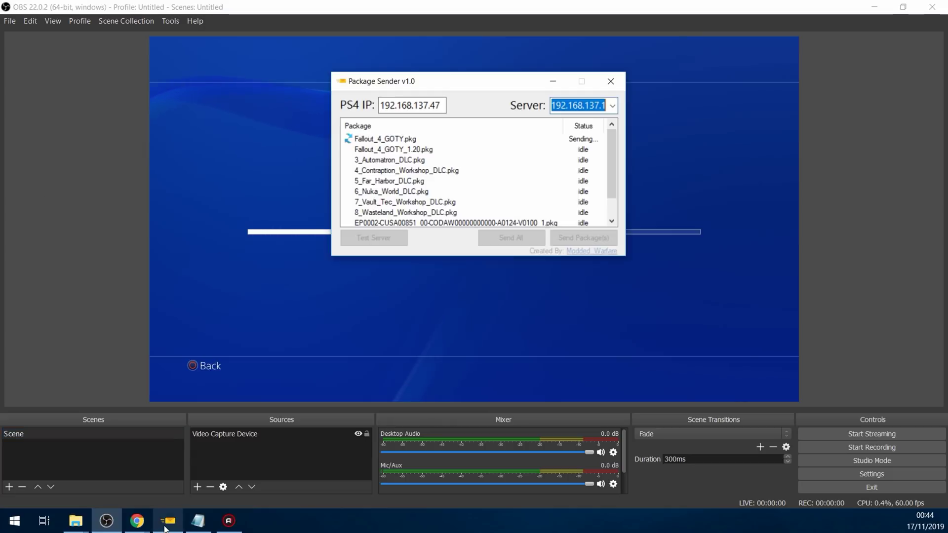
left_click(580, 106)
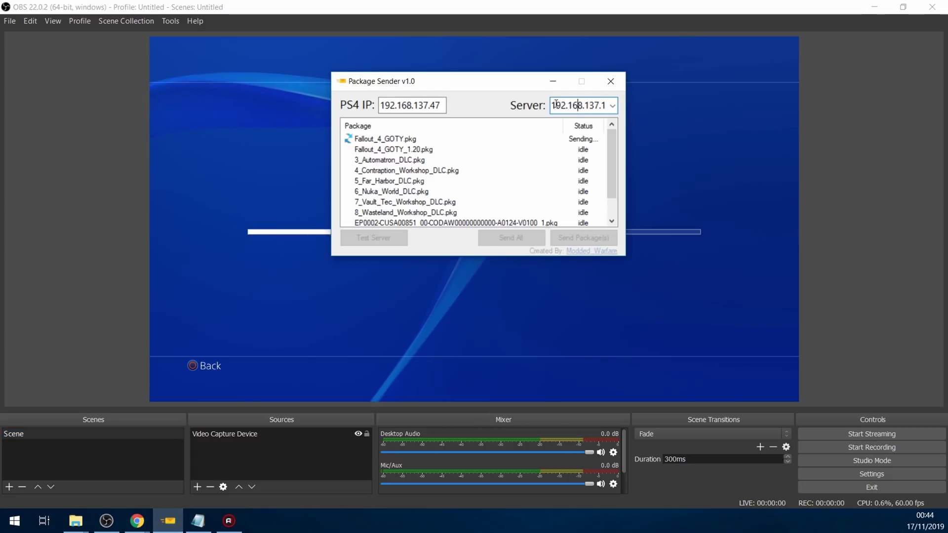
double_click(557, 105)
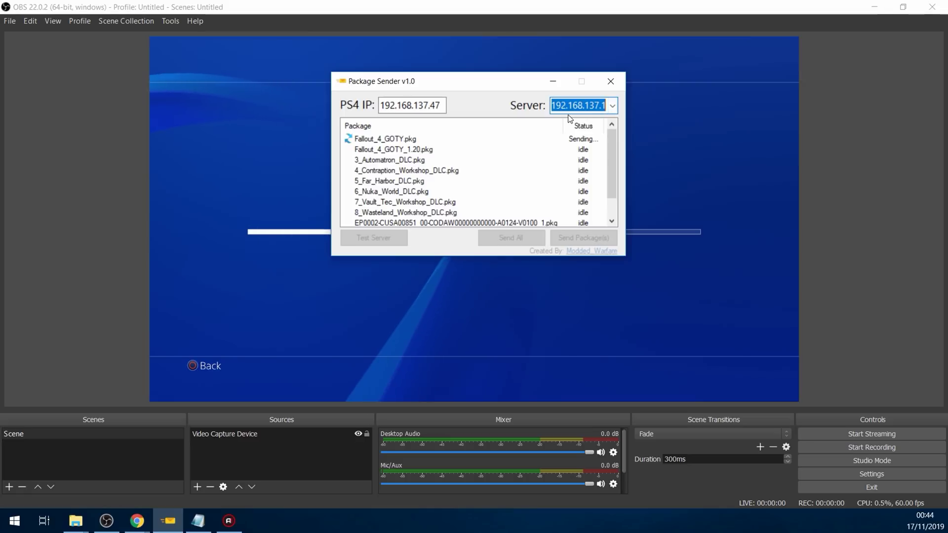
left_click_drag(437, 105, 383, 105)
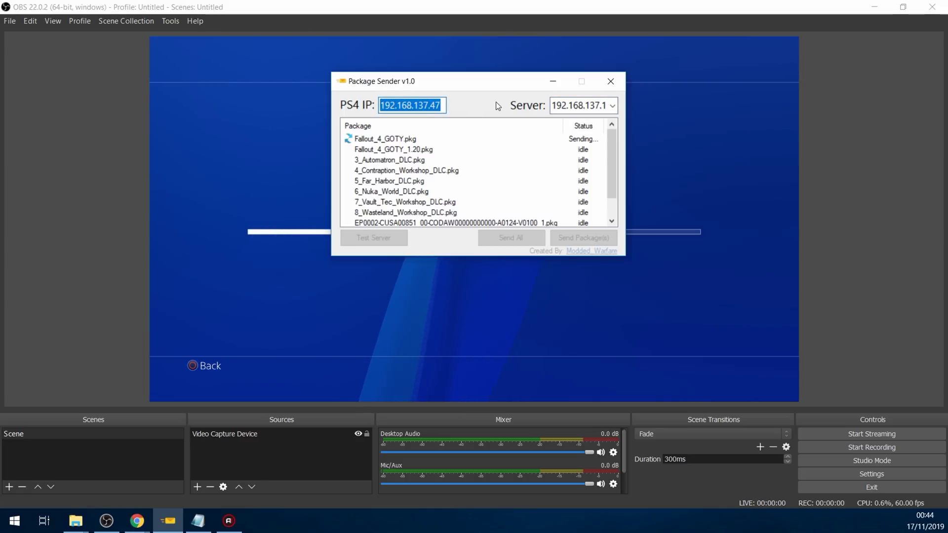
Check the PS4 downloads in the OBS preview and the send status of the last packages in the Package Sender list
left_click(459, 4)
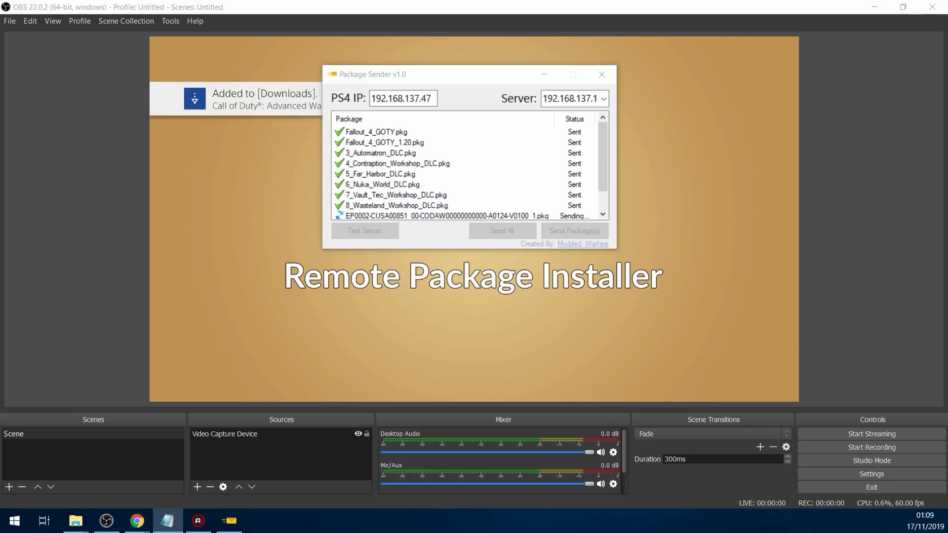
scroll(530, 165, "down", 1)
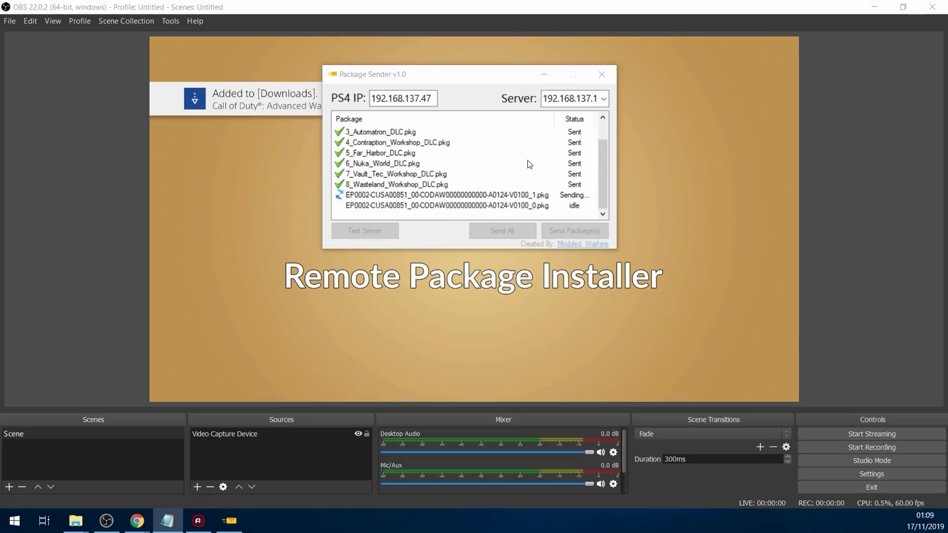
left_click(506, 4)
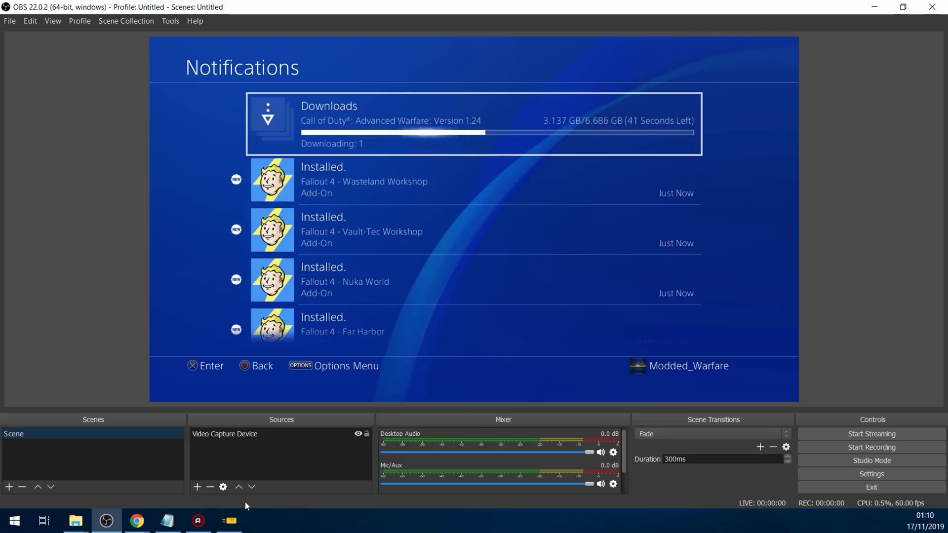
Show the Cancel Transfer option for 7_Vault_Tec_Workshop_DLC.pkg without using it, and move Package Sender clear of the PS4 download progress
left_click(232, 522)
right_click(408, 173)
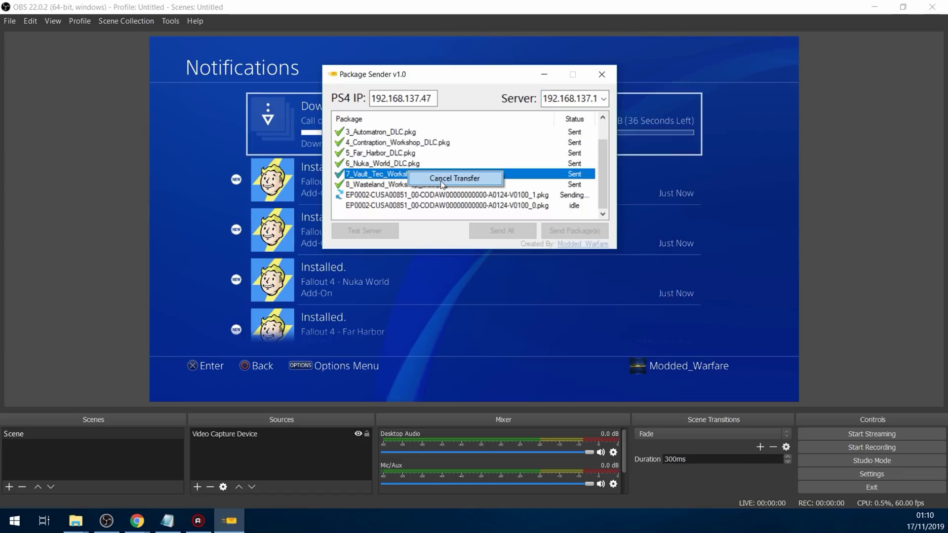
left_click(467, 74)
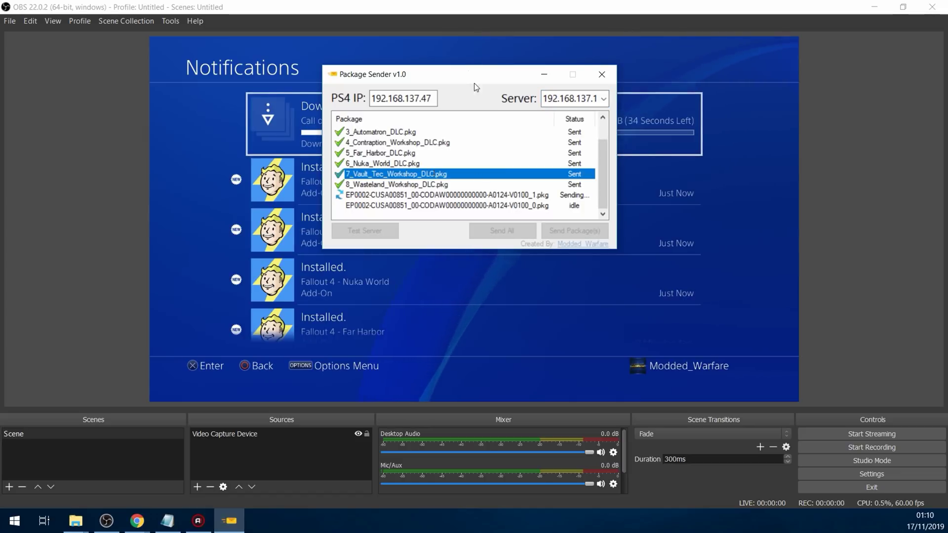
left_click_drag(475, 75, 445, 190)
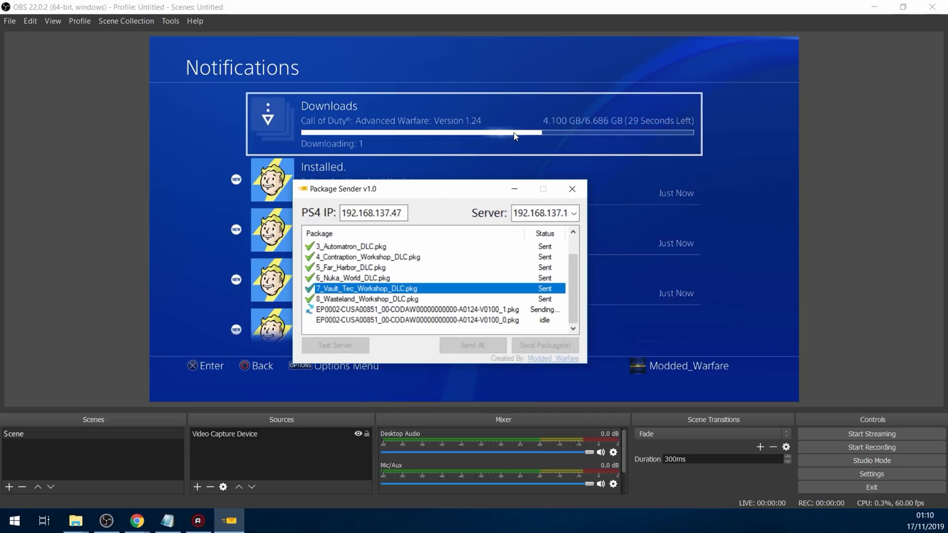
left_click_drag(456, 192, 472, 170)
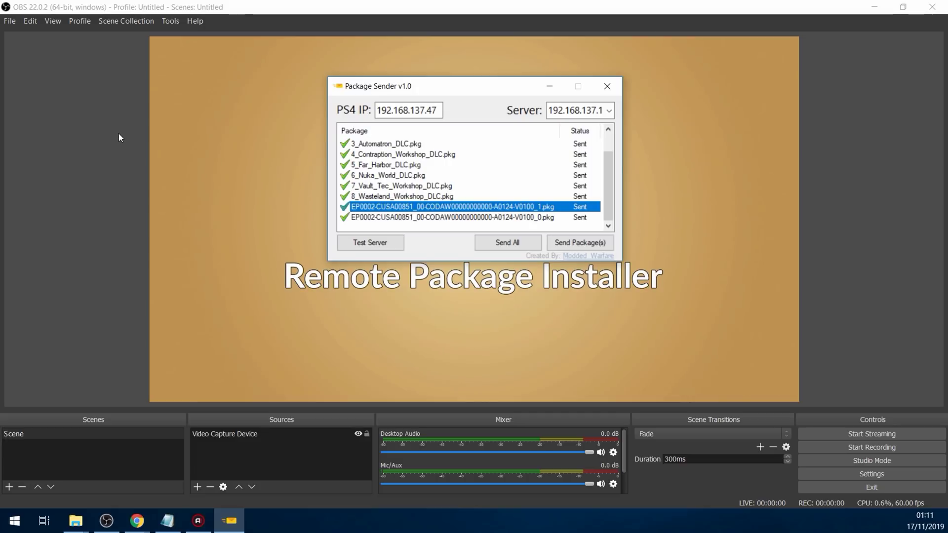
Check the PS4 screen in OBS, return to Package Sender and test the http-server, dismissing the result
left_click(509, 3)
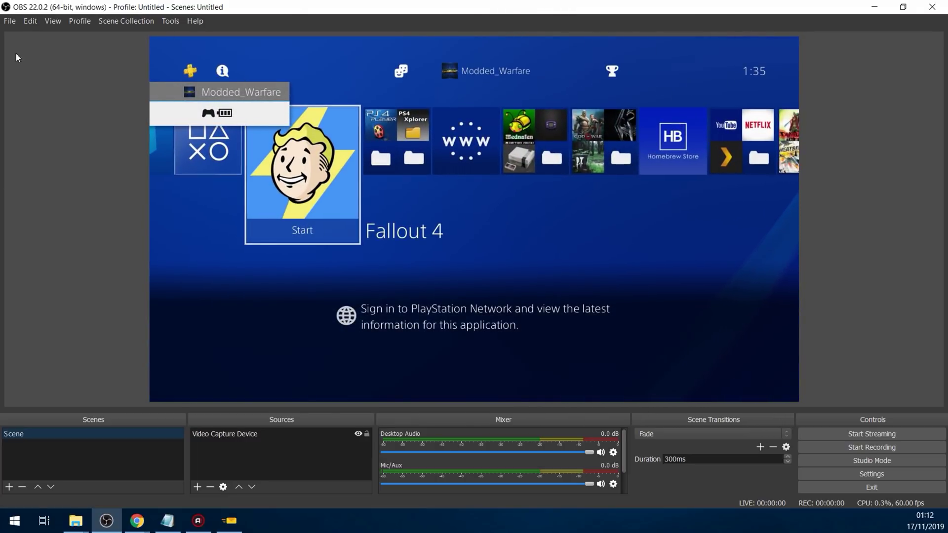
left_click(238, 527)
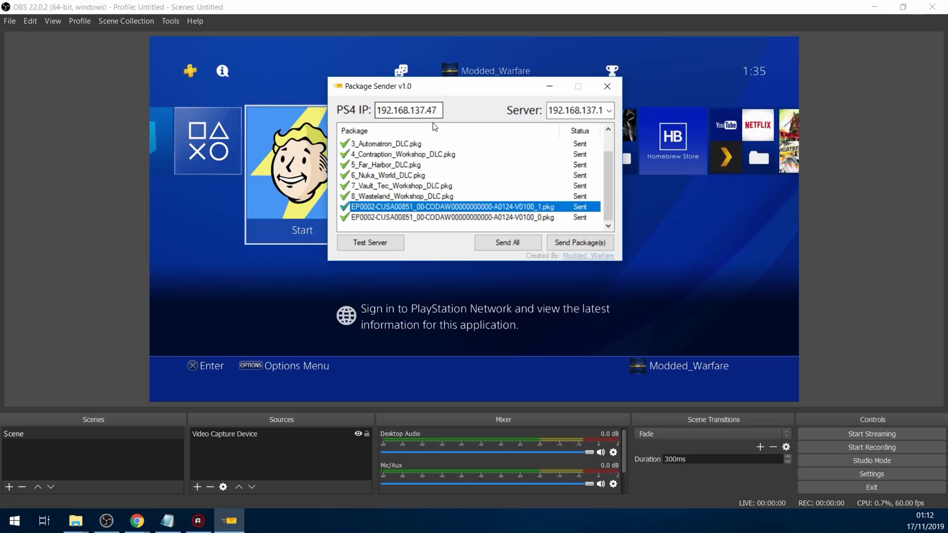
left_click(367, 242)
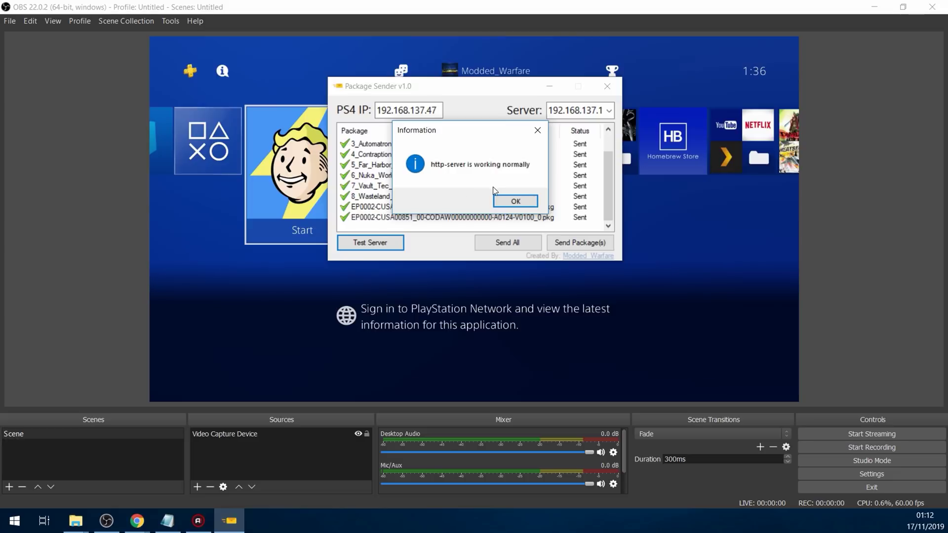
left_click(516, 201)
Clear all packages from the Package Sender list and minimize its window
left_click(457, 177)
right_click(455, 176)
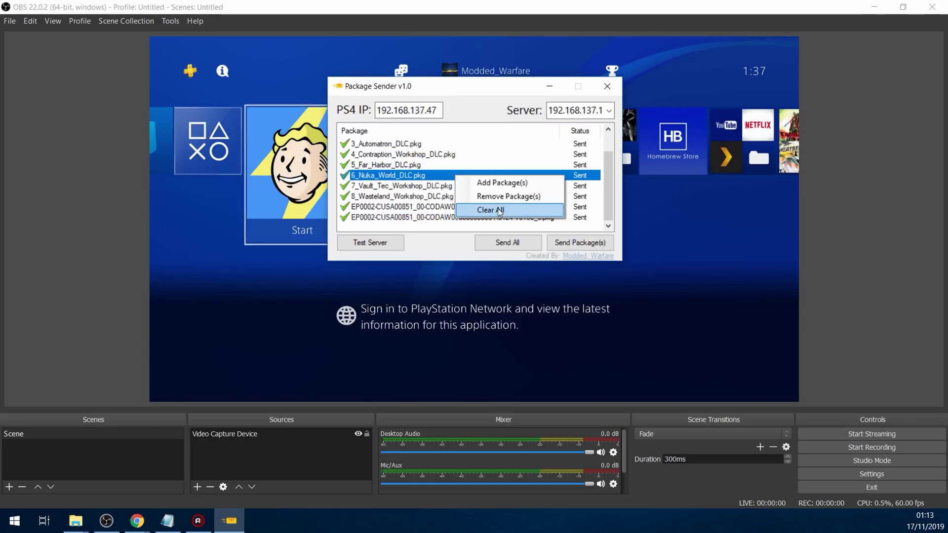
left_click(499, 211)
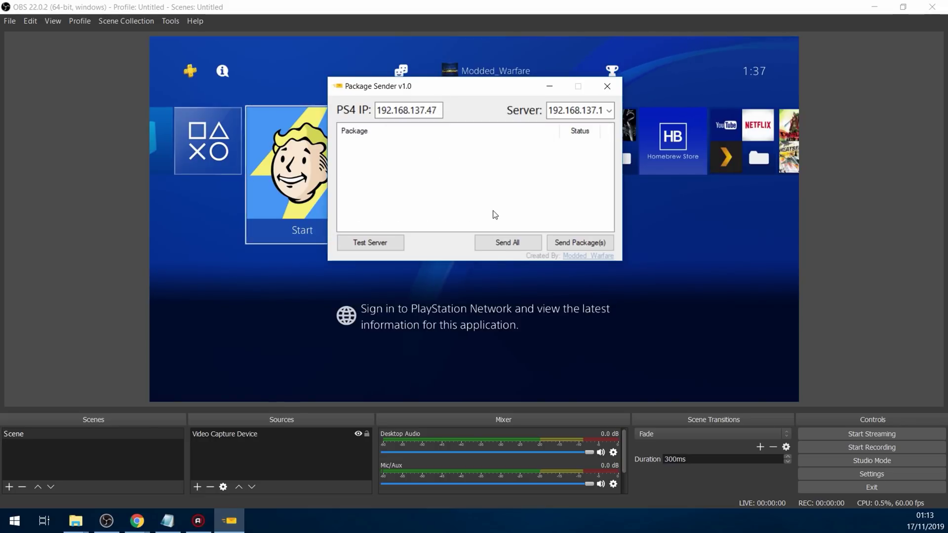
left_click(549, 86)
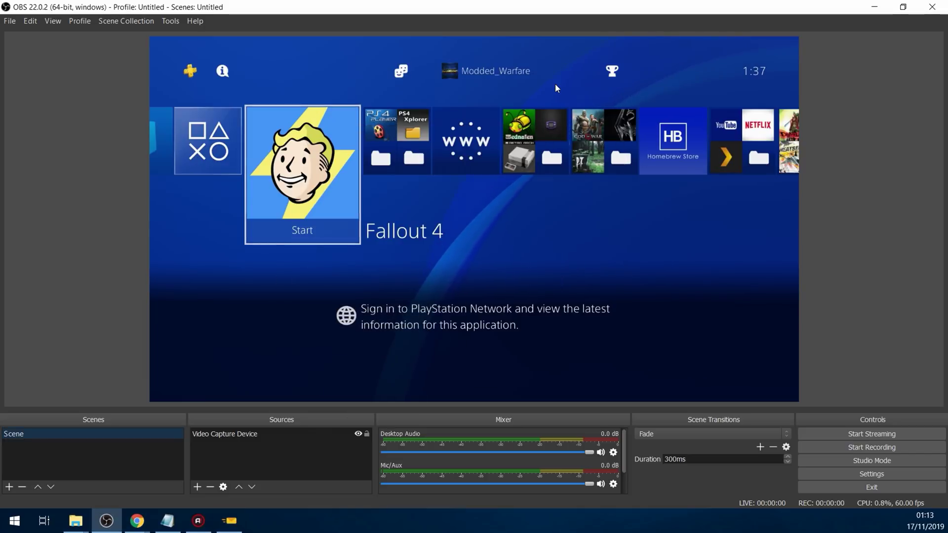